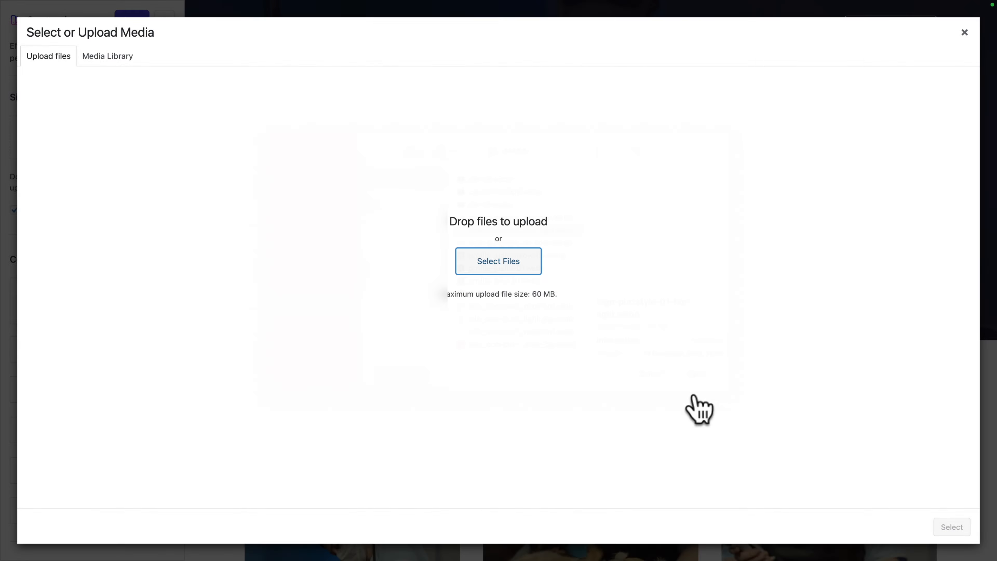
- Use the chosen media file as the site logo, hide the site title and set the logo width to 230
click(950, 527)
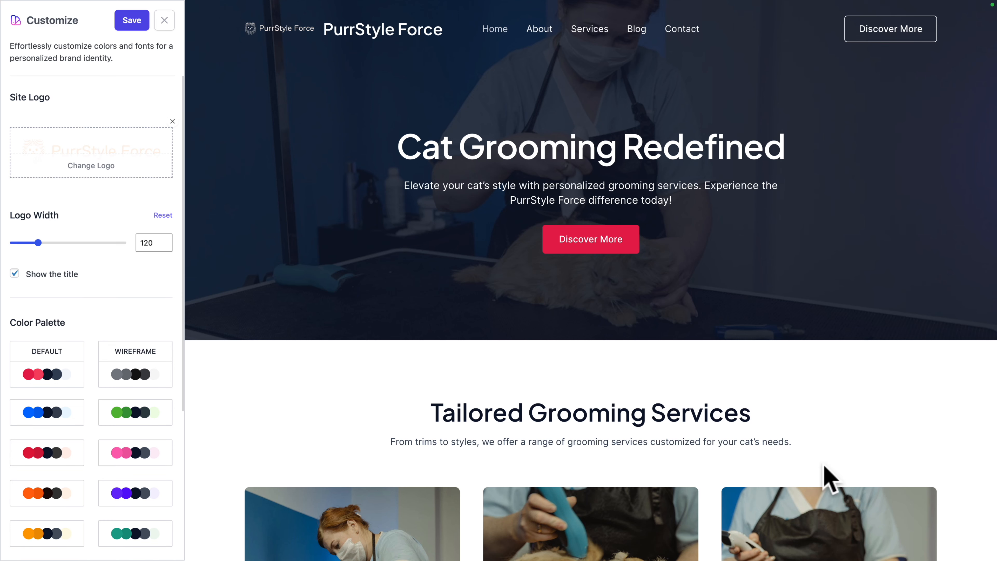
click(14, 273)
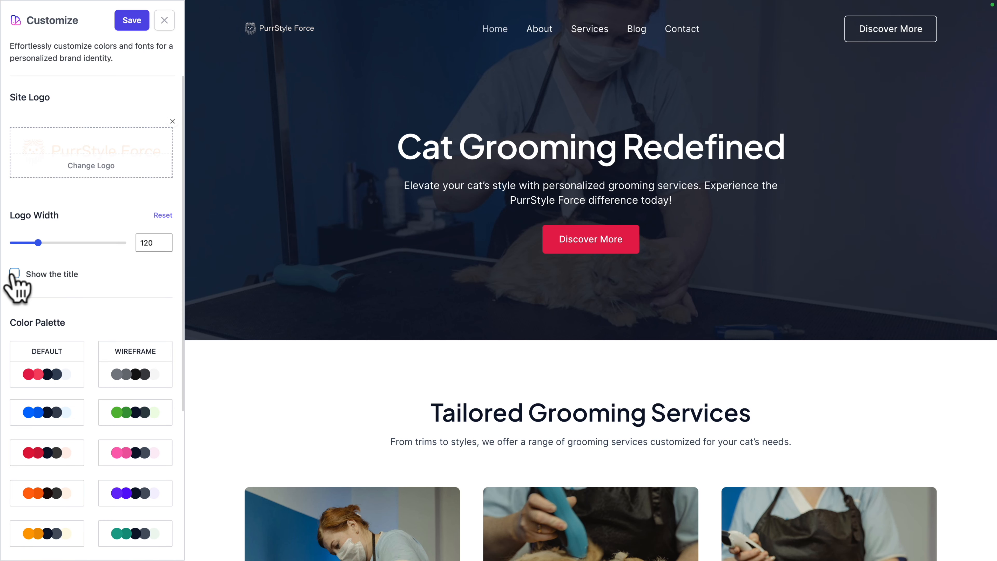
drag(38, 242, 63, 242)
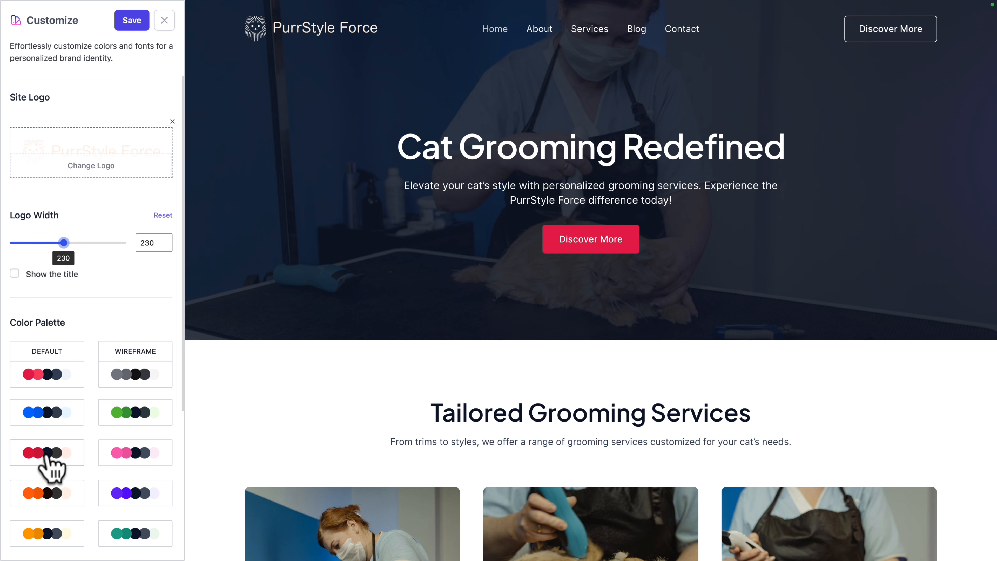
- Apply the bright orange and black color palette and the second font pair to the site, and save the customization
click(43, 497)
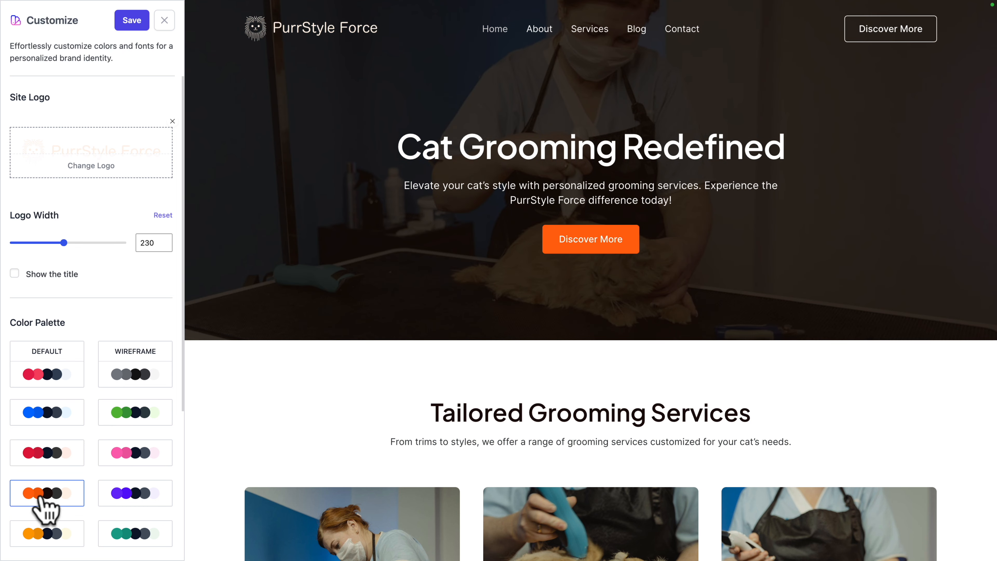
scroll(43, 506, down, 5)
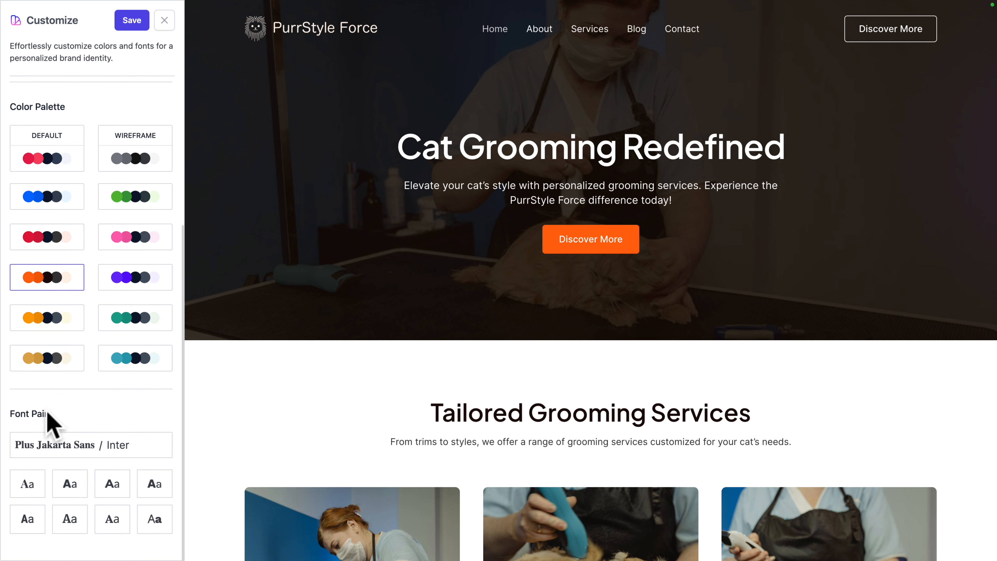
click(66, 486)
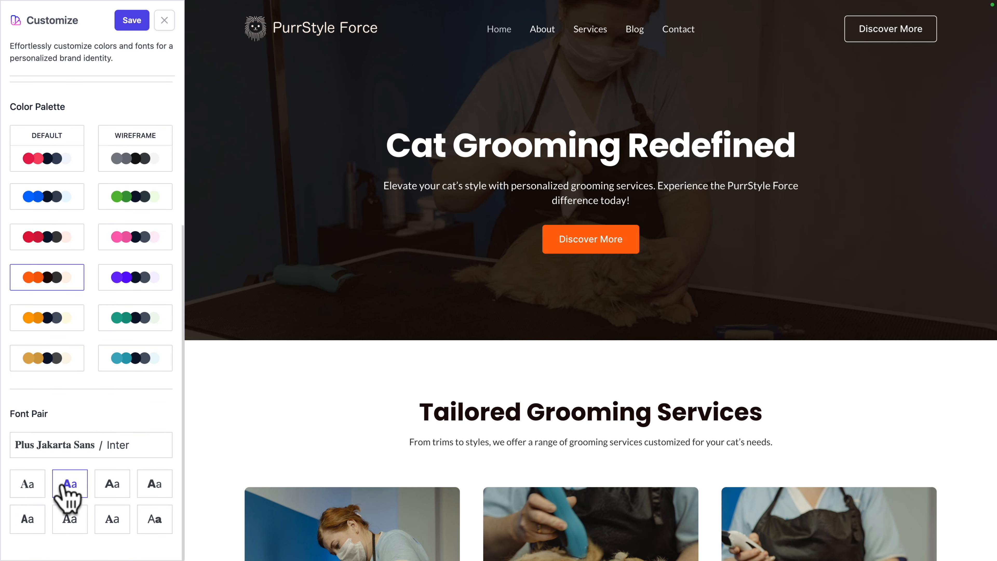
click(132, 20)
- Review the homepage sections of the customized PurrStyle Force site and of its finished redesigned version
scroll(216, 285, down, 10)
scroll(222, 291, down, 15)
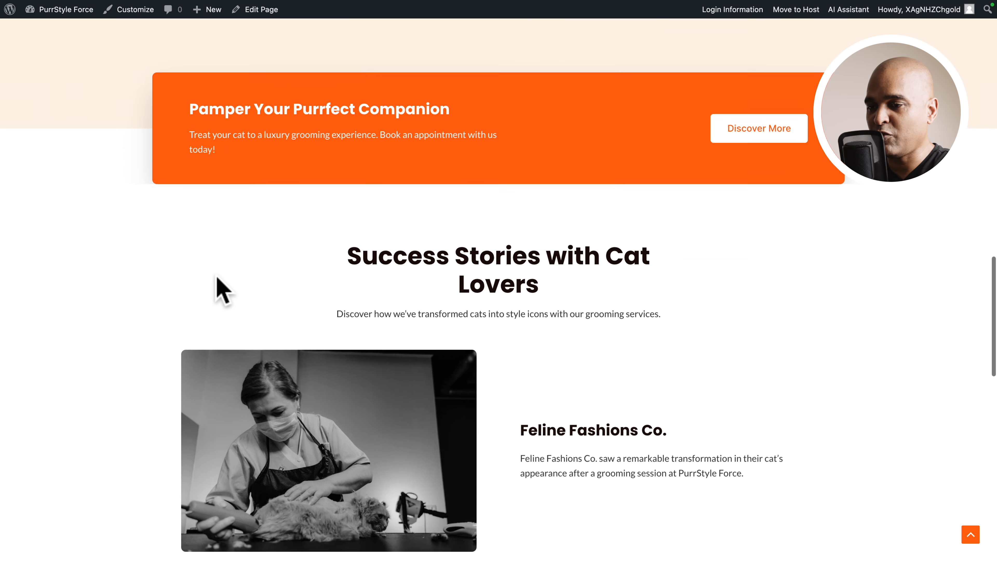
scroll(217, 279, down, 7)
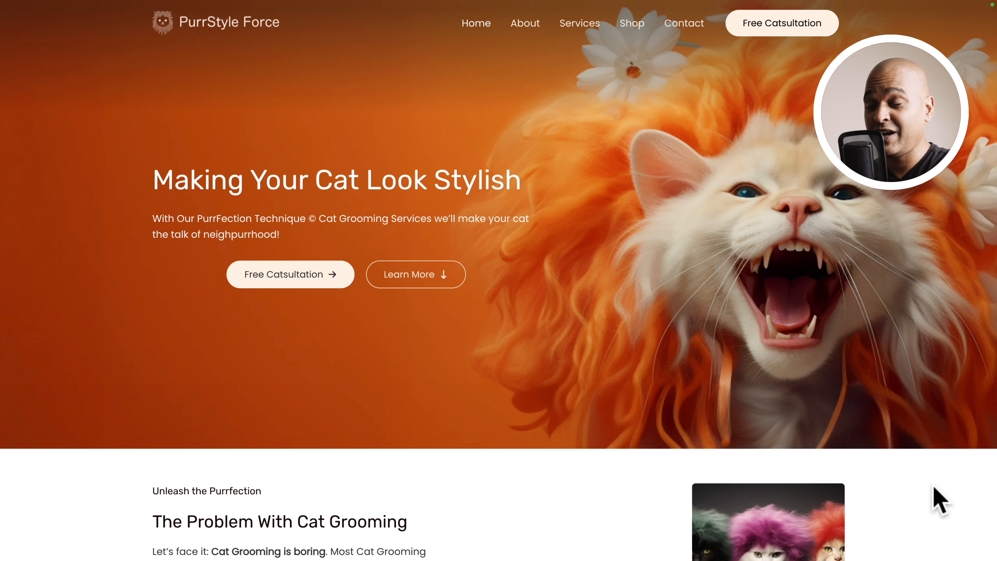
scroll(940, 501, down, 15)
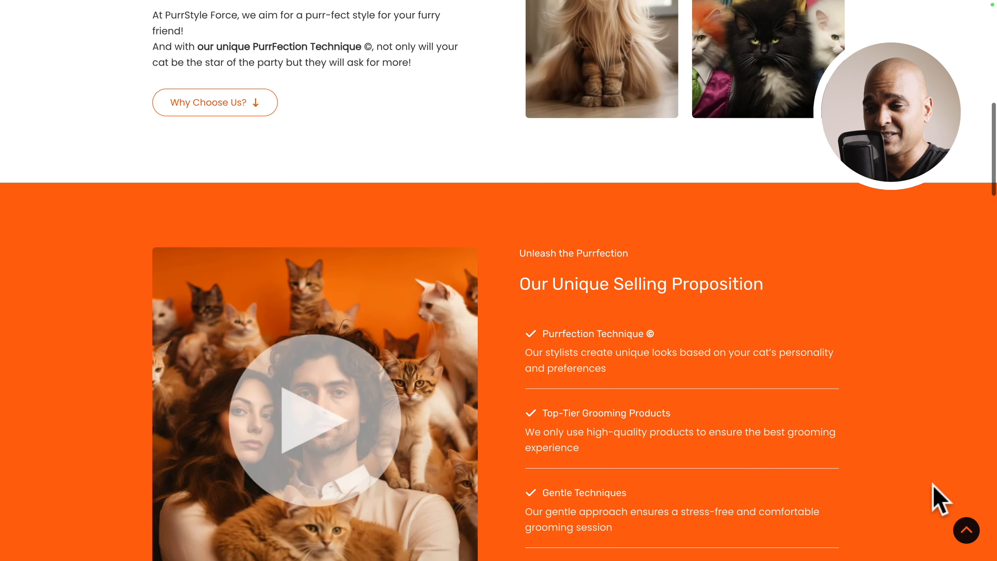
scroll(940, 501, down, 1)
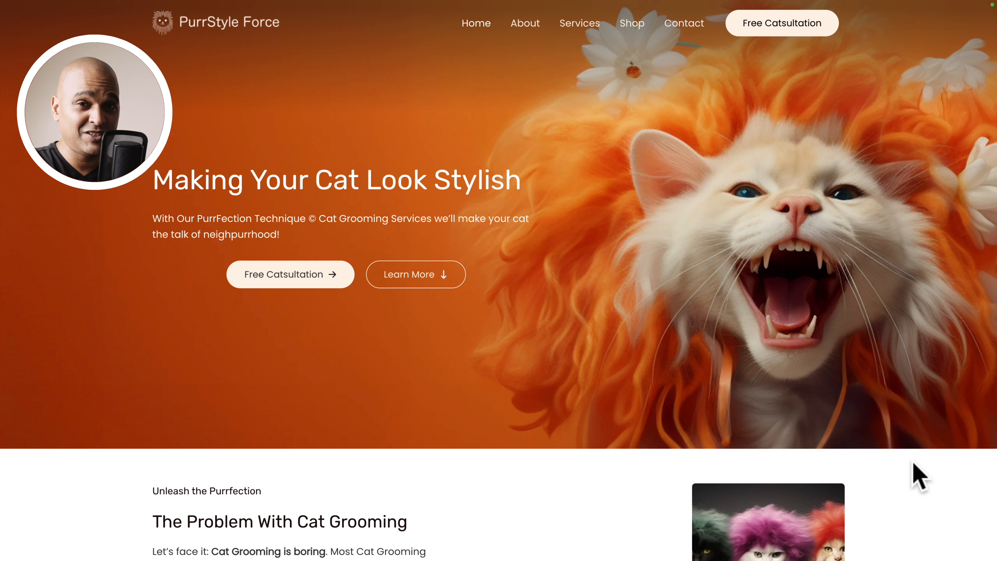
scroll(916, 475, down, 5)
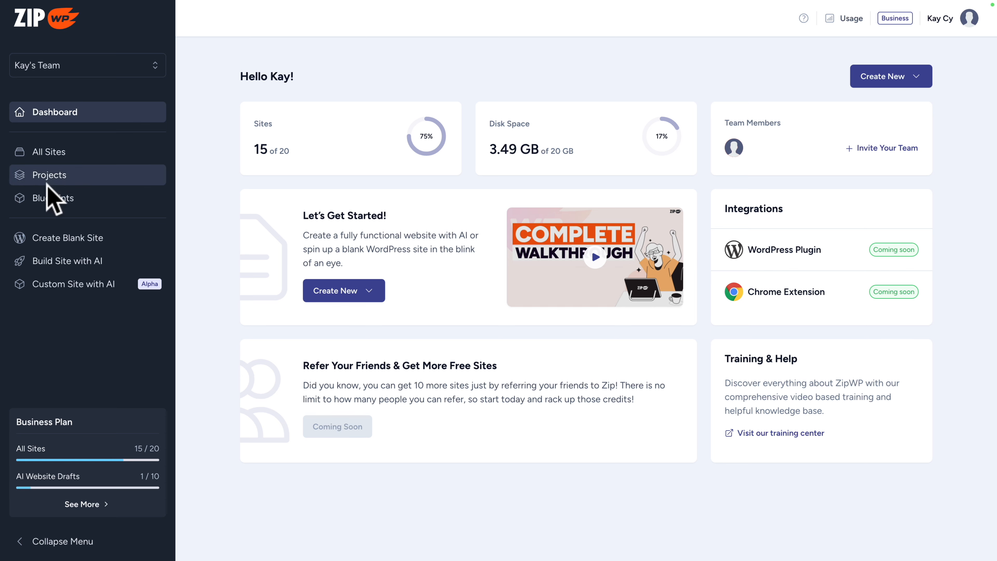
- In ZipWP, start a new blueprint based on the PurrStyle Final site
click(44, 203)
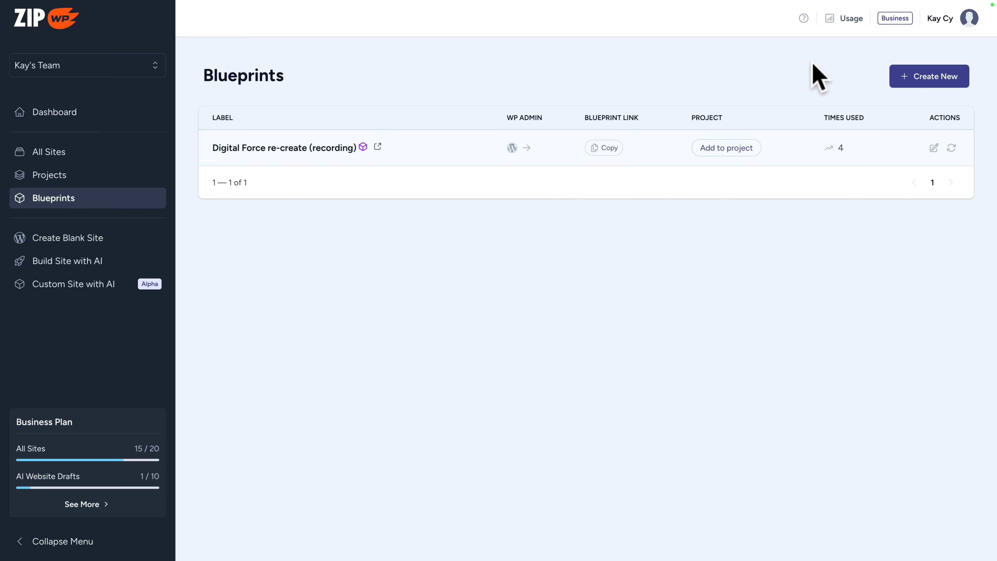
click(919, 79)
scroll(367, 346, down, 5)
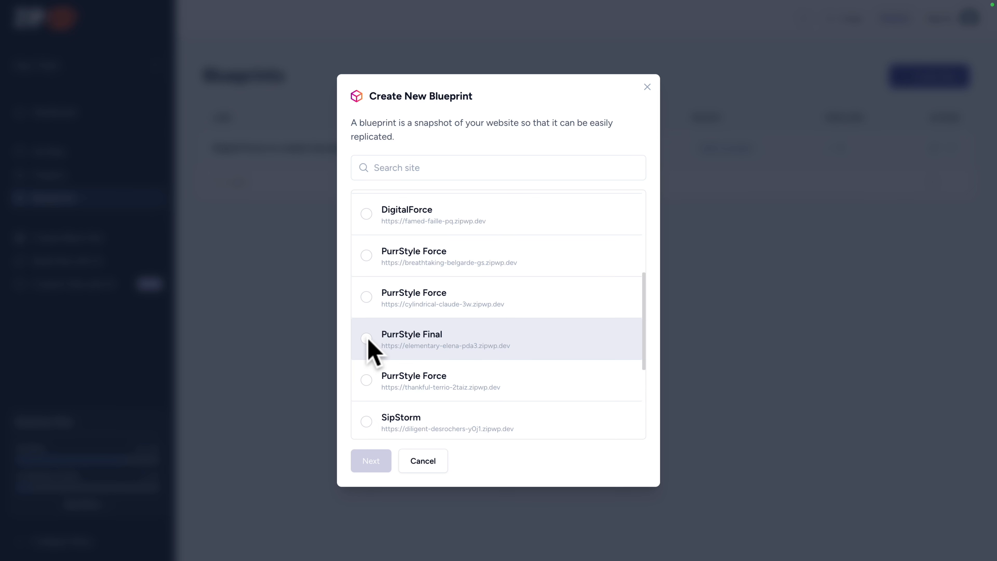
click(366, 339)
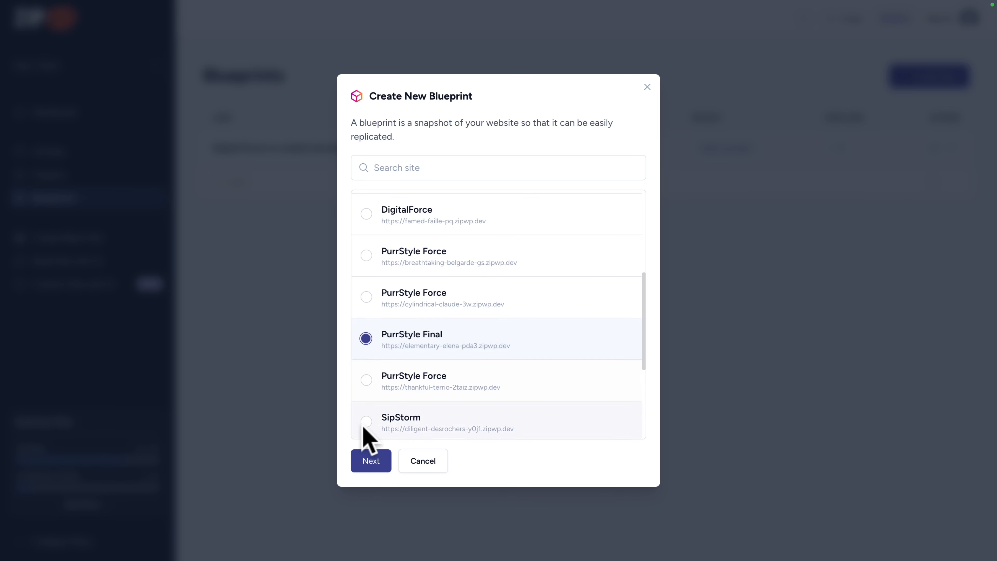
click(370, 459)
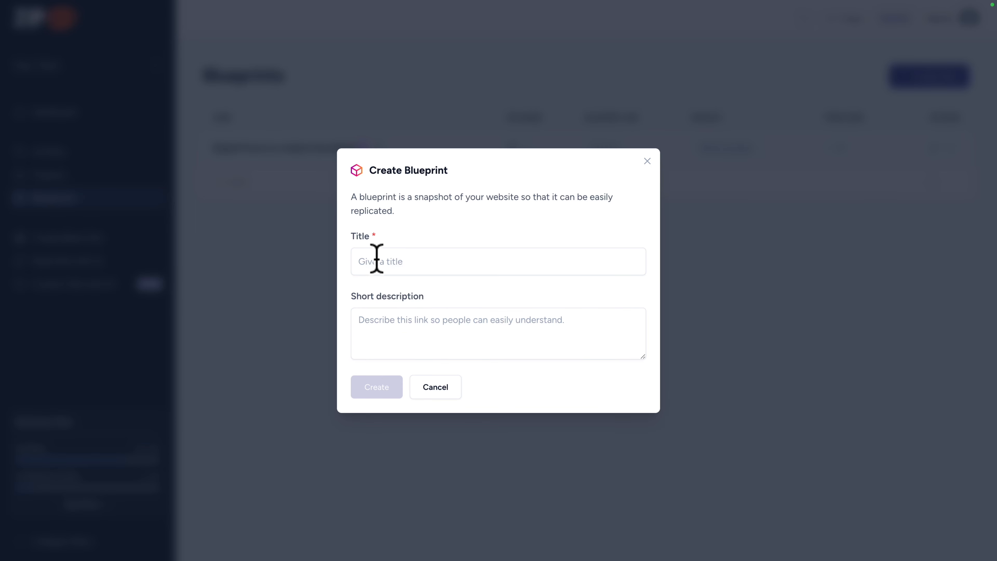
- Create the blueprint titled "Purrstyle Force Template" with the description "Purrstyle Force Template for the WordPress Astra Theme & Spectra Website builder."
click(377, 261)
text(Purrstyle Force Template)
click(385, 323)
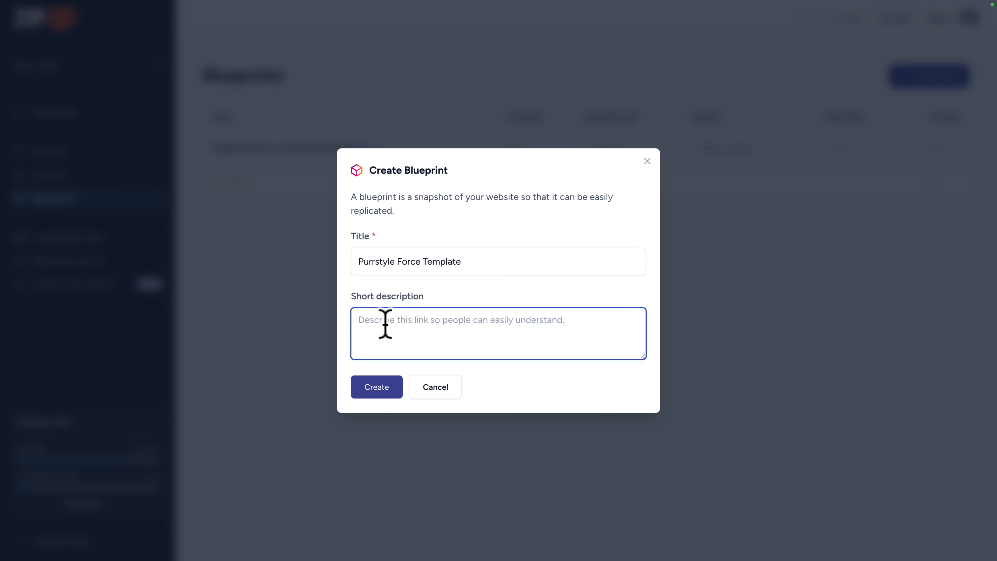
text(Purrstyle Force Template for the WordPress Astra Theme & Spectra Website builder.)
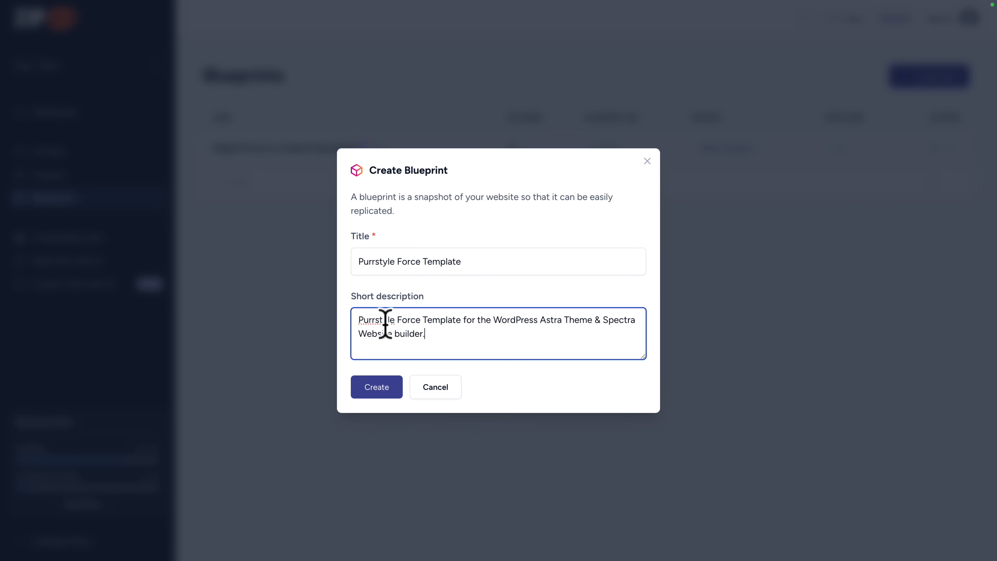
click(376, 387)
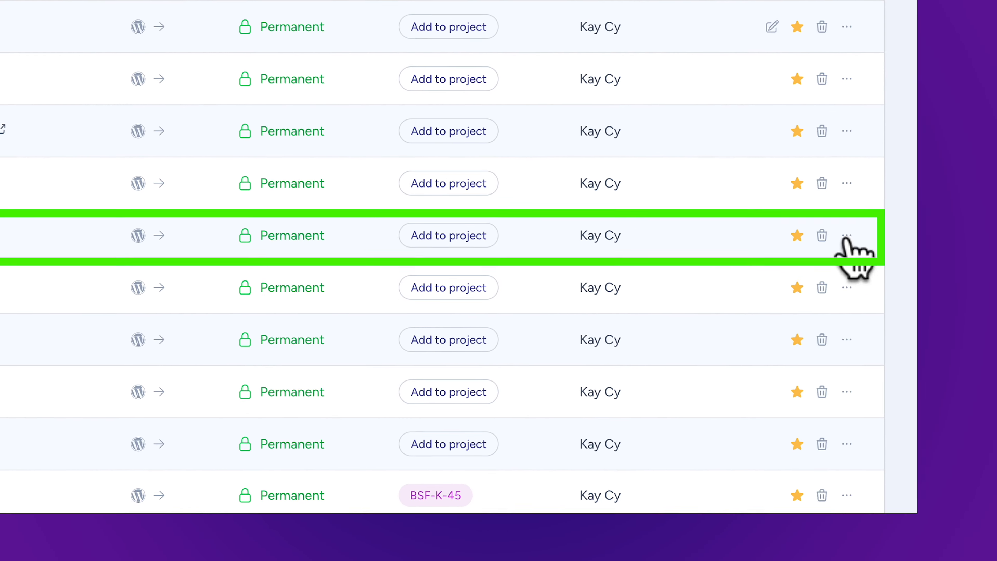
- Copy the link of the new Purrstyle Force Template blueprint
click(847, 236)
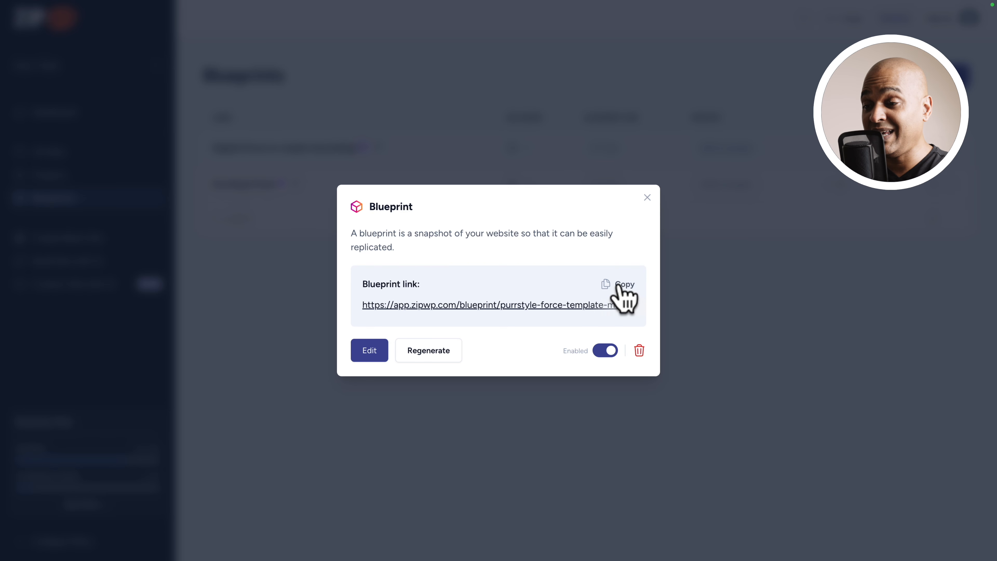
click(617, 285)
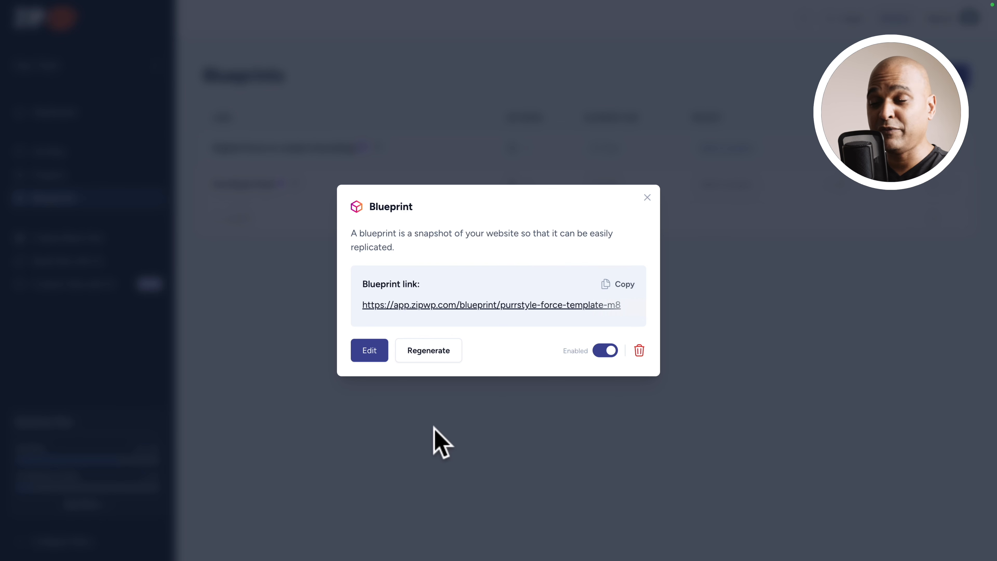
- Disable the Purrstyle Force Template blueprint in its edit settings, enable it again and save the update
click(369, 351)
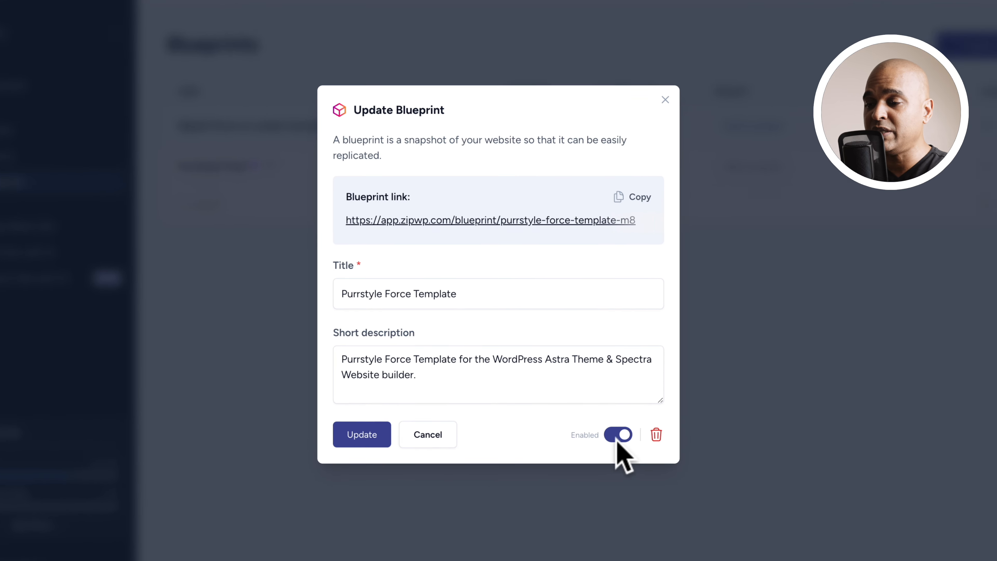
click(619, 436)
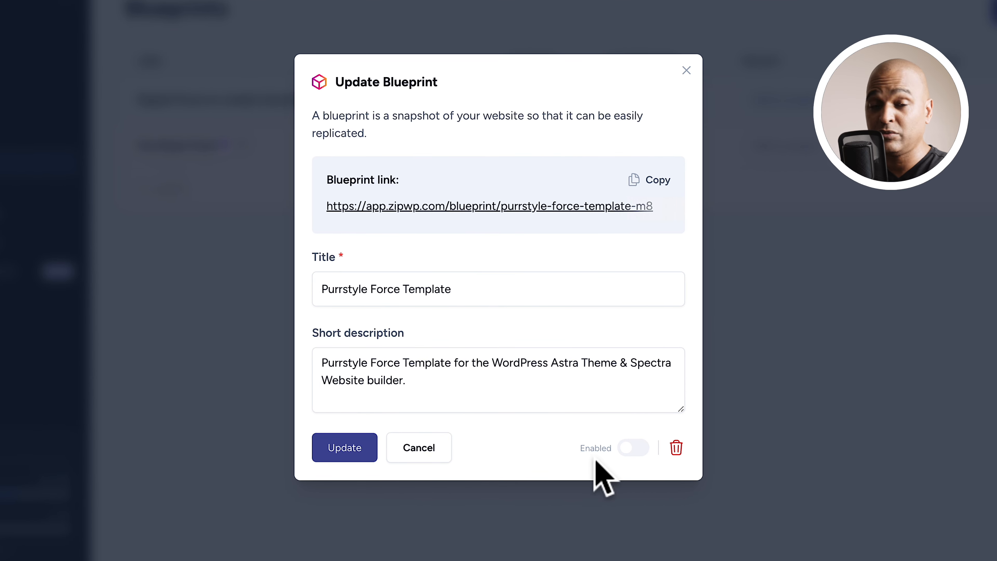
click(630, 447)
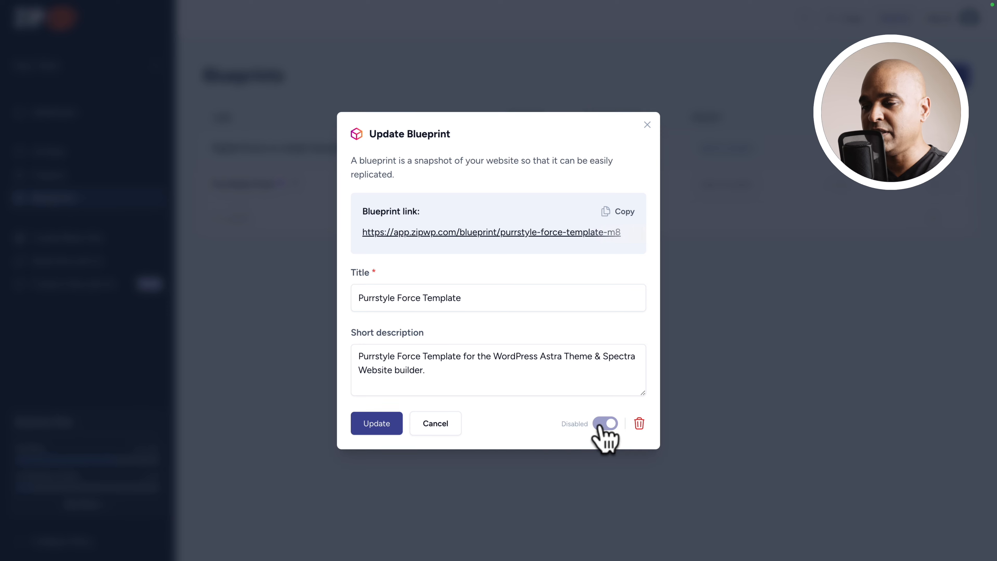
click(388, 426)
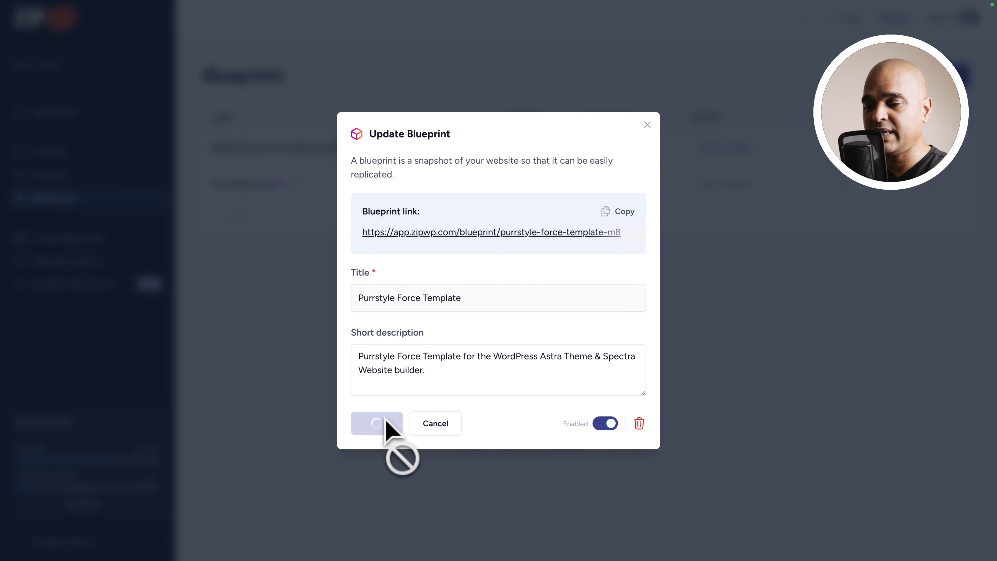
click(644, 198)
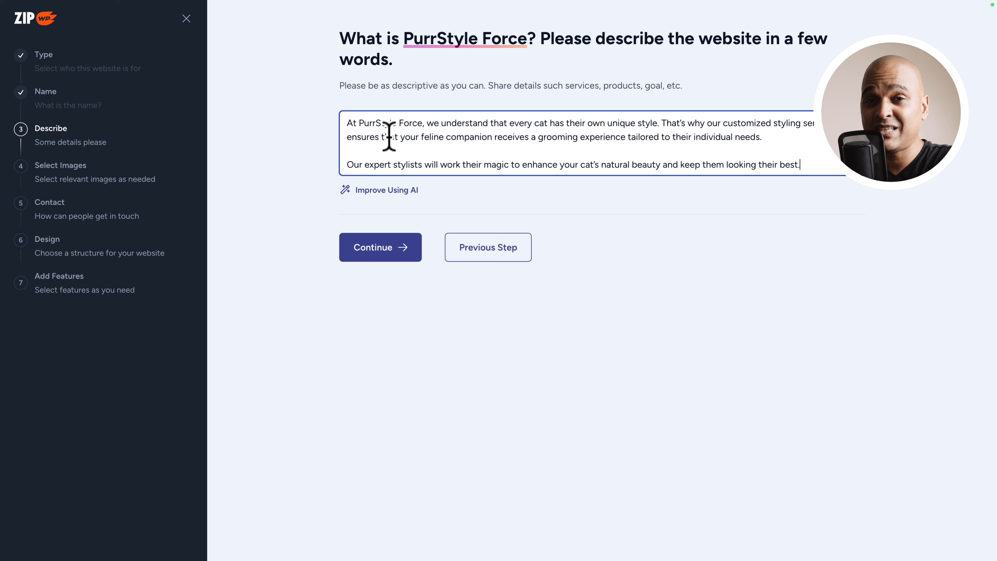
- Submit the PurrStyle Force website description and select six color cat grooming photos for the site
click(375, 192)
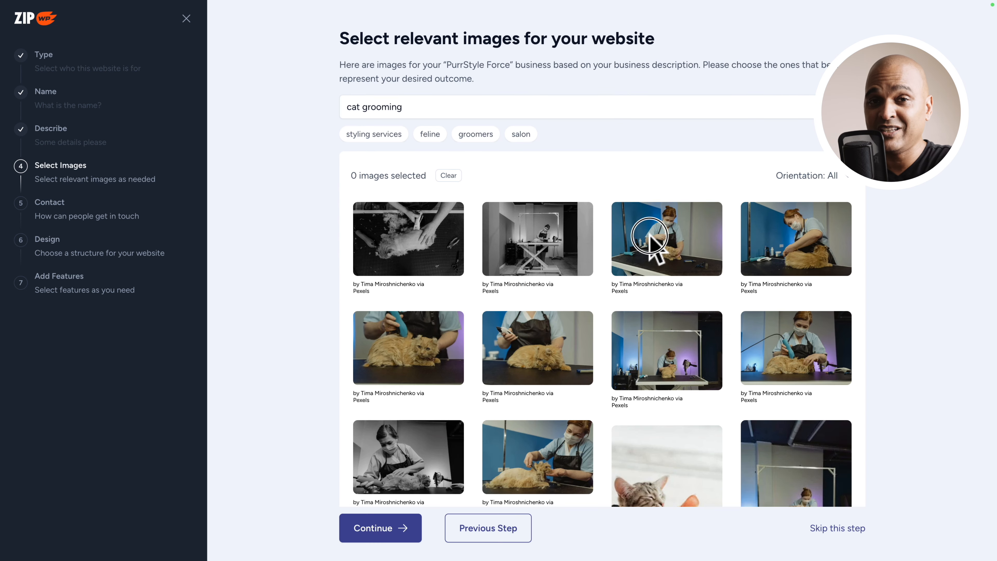
click(650, 242)
click(801, 243)
click(432, 341)
click(545, 350)
click(672, 367)
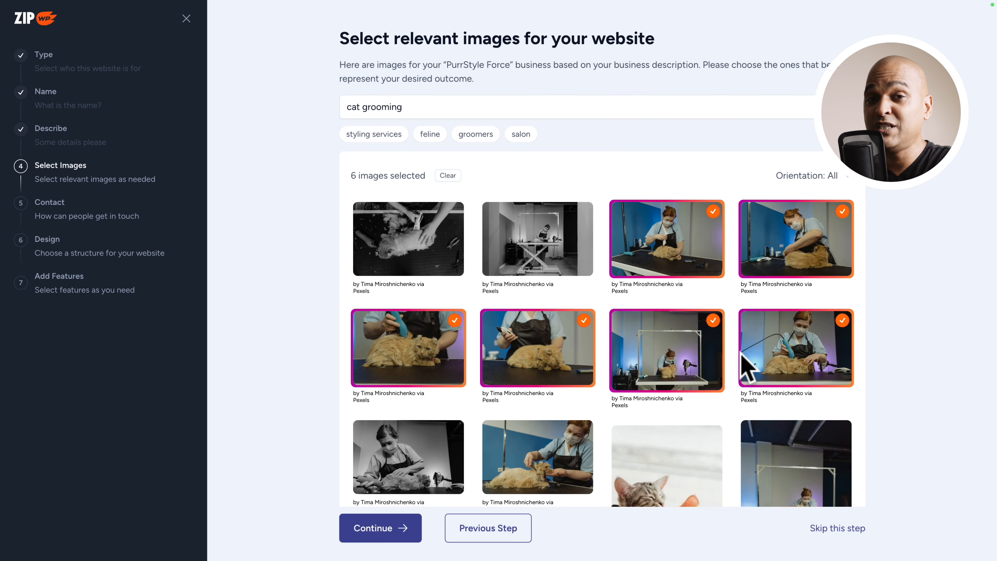
click(385, 527)
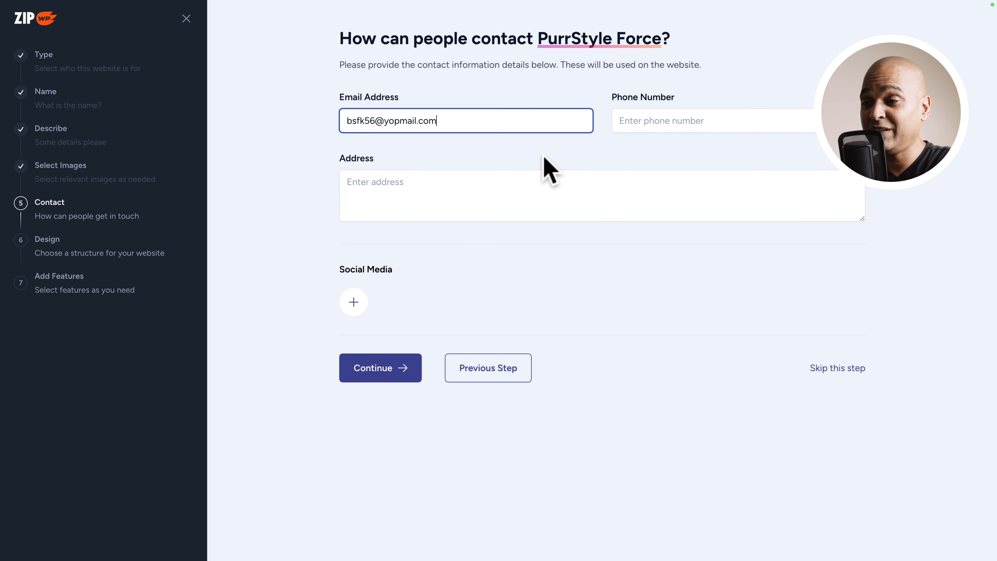
- Fill in the business's phone number and postal address in the website's contact information
click(632, 122)
click(704, 148)
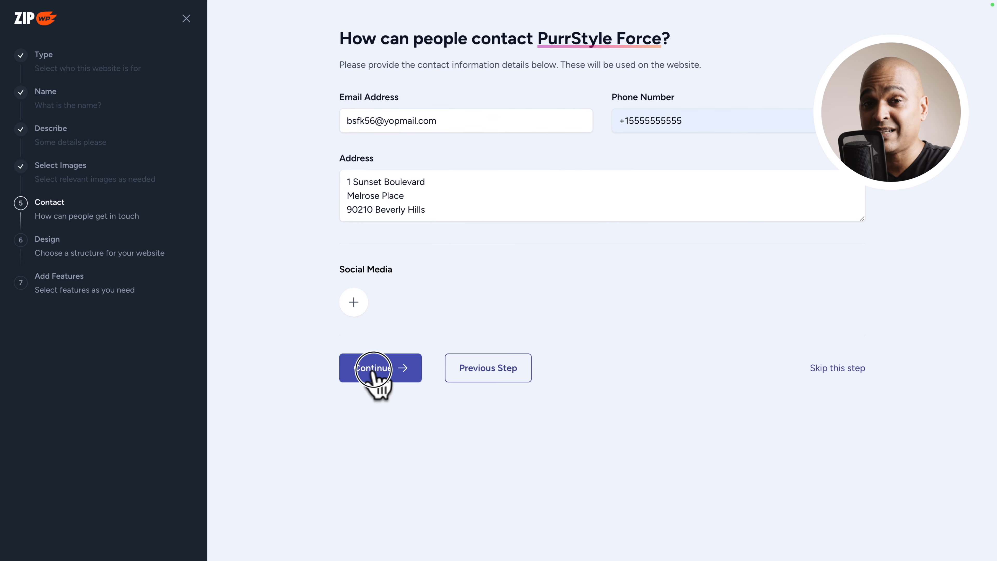
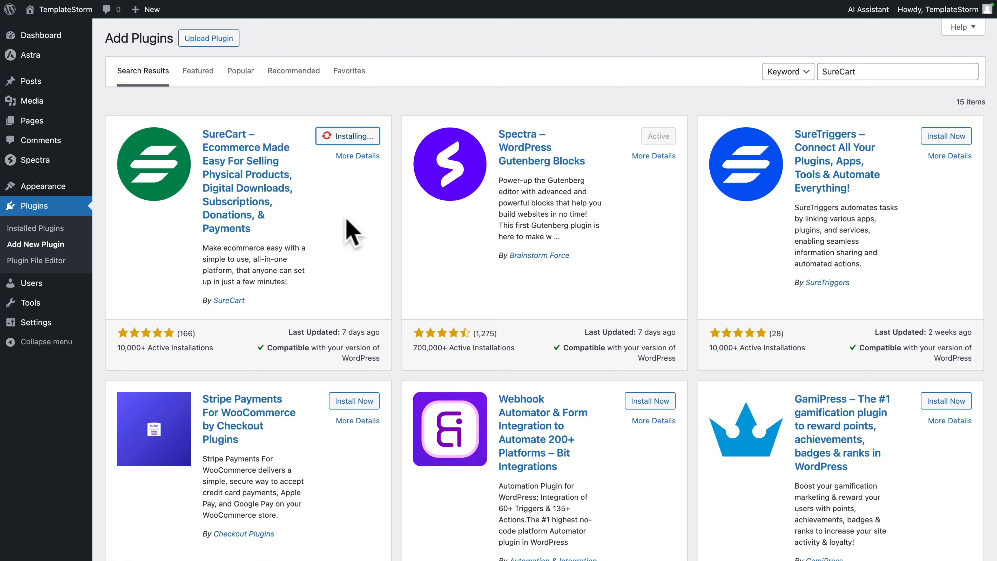
- In the TemplateStorm WordPress admin, activate the SureCart plugin and go to the dashboard home
click(345, 136)
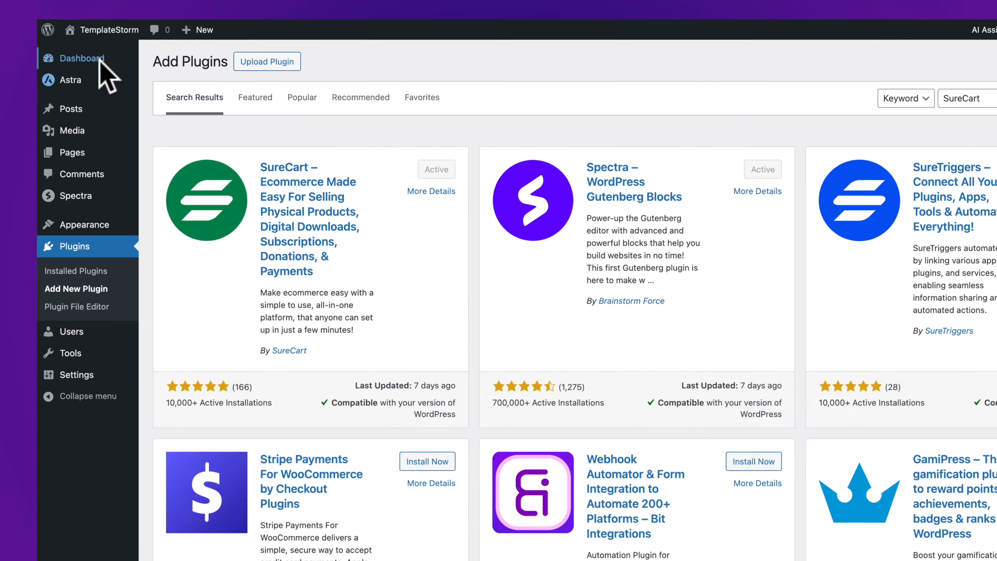
mouse_move(51, 34)
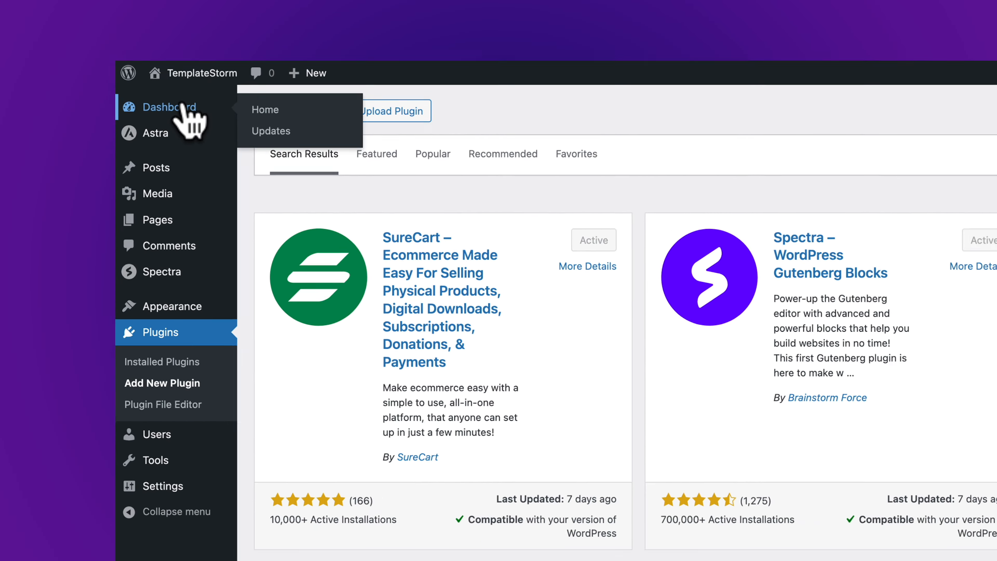
click(238, 137)
- Open the SureCart settings and bring up SureCart's online store setup from the WordPress dashboard
mouse_move(32, 225)
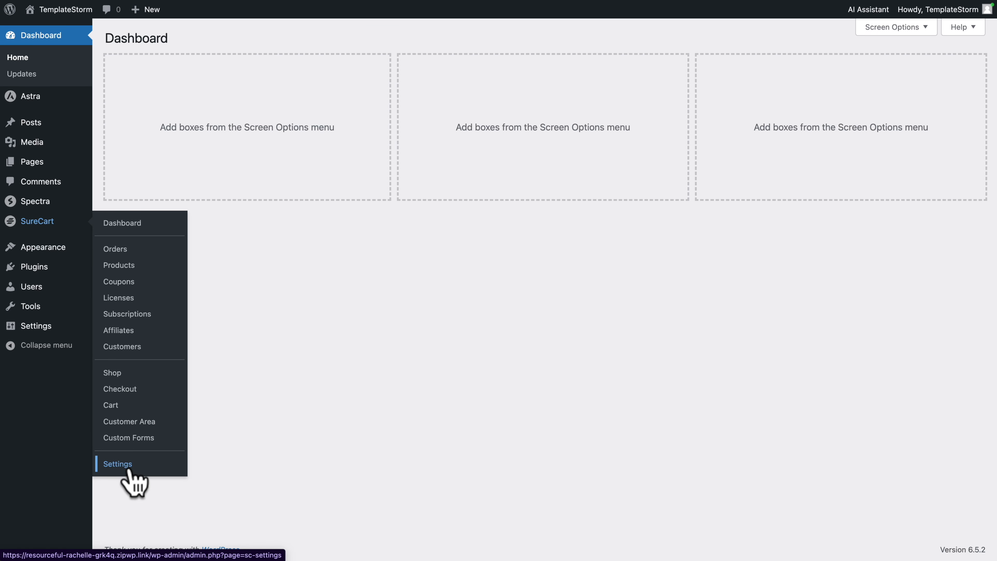
click(129, 469)
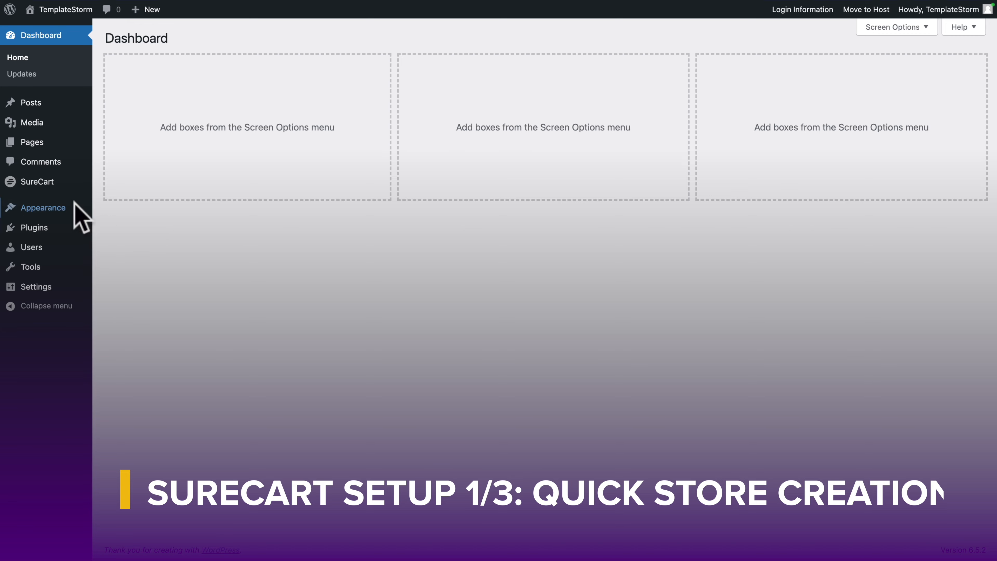
mouse_move(31, 185)
click(110, 188)
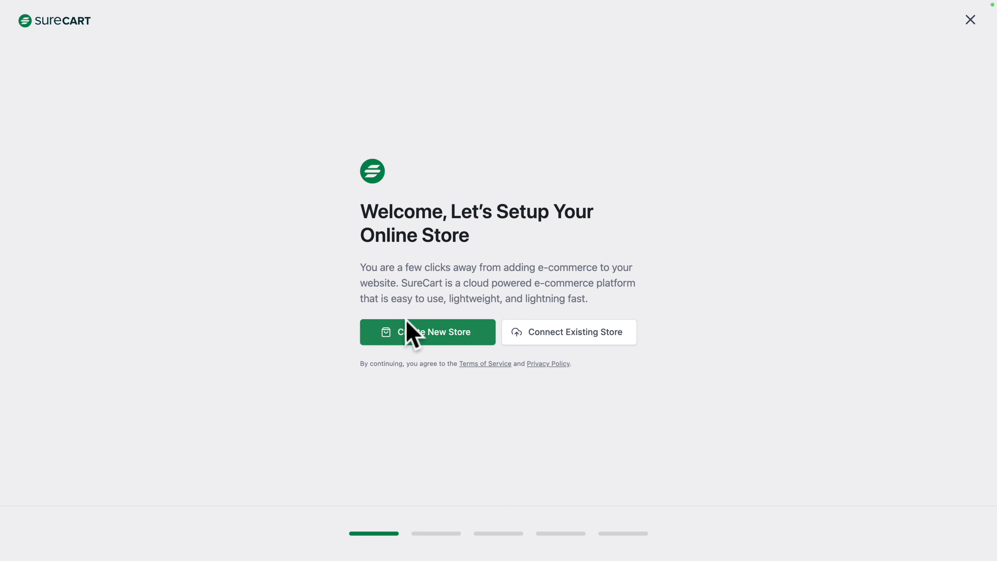
- Create a new SureCart store from scratch with brand color 5511f8 and United States Dollar currency, and confirm the store notification email
click(416, 333)
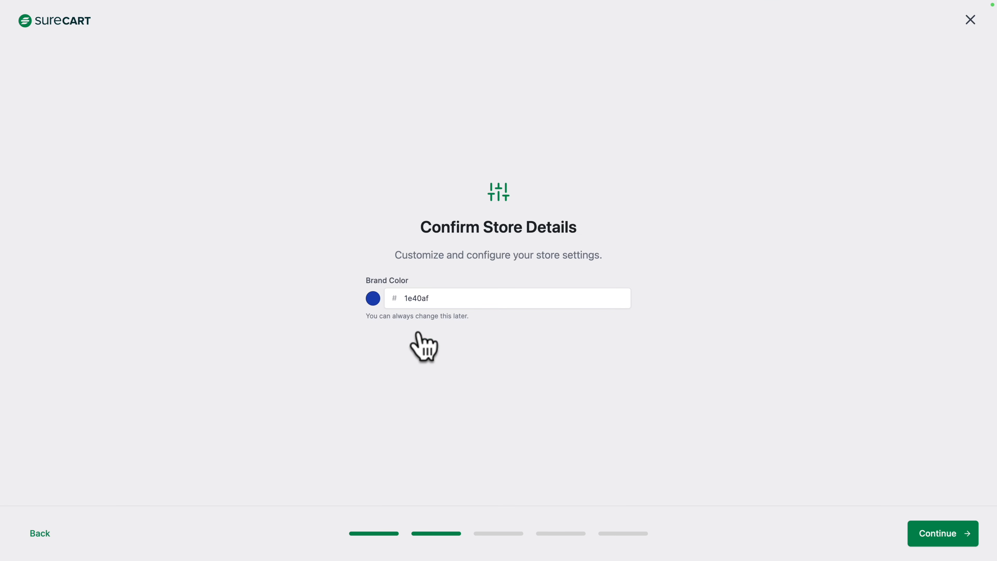
triple_click(567, 290)
text(5511f8)
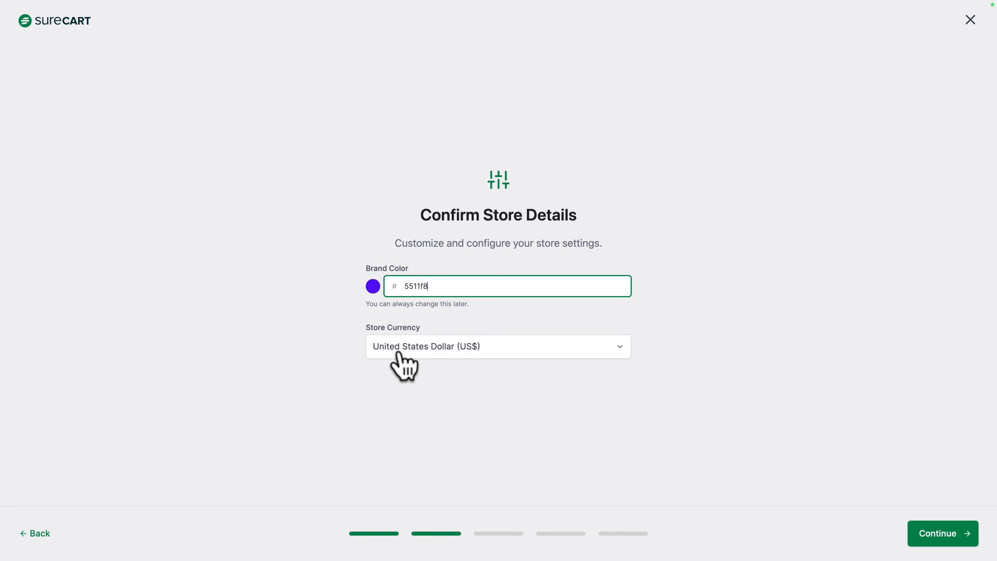
click(941, 533)
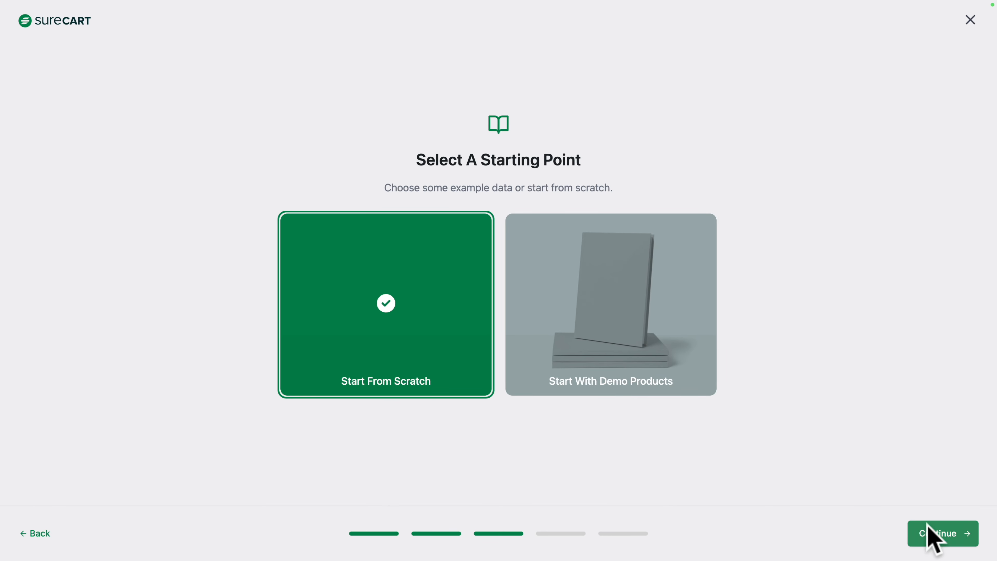
click(928, 525)
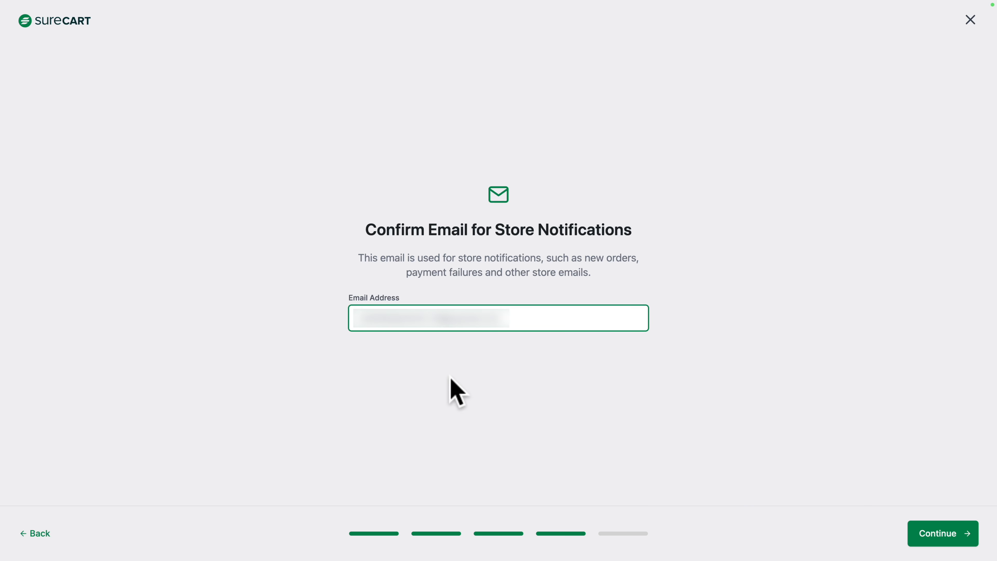
click(936, 539)
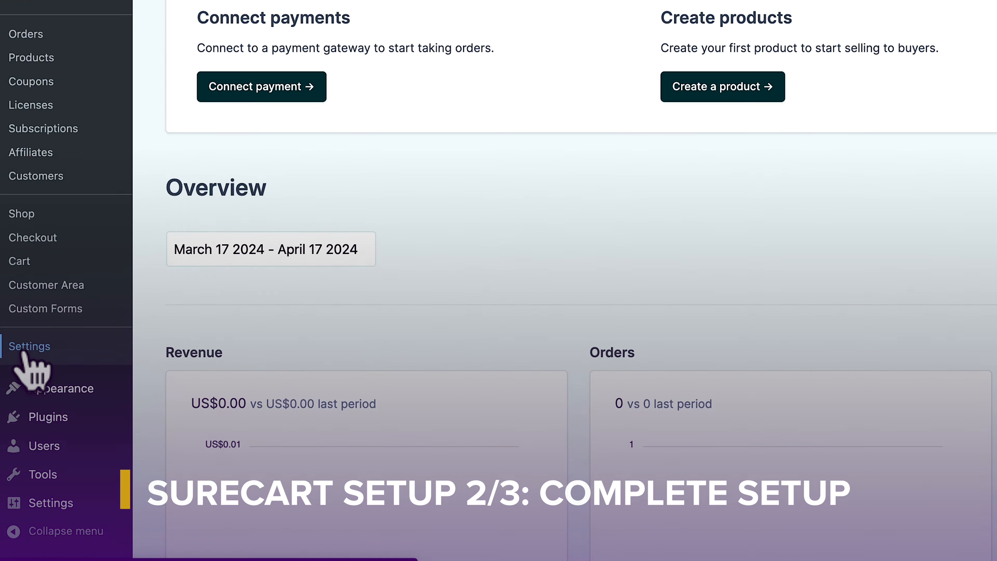
- Complete the store setup by signing up with the full name and account password, accept the TemplateStorm store details, and return to WordPress
click(16, 402)
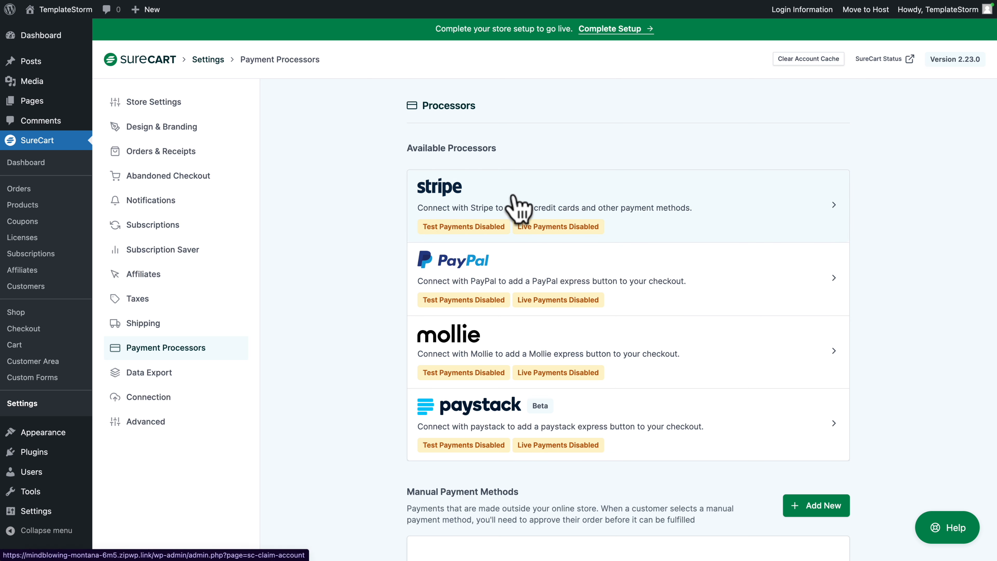
click(834, 195)
click(478, 275)
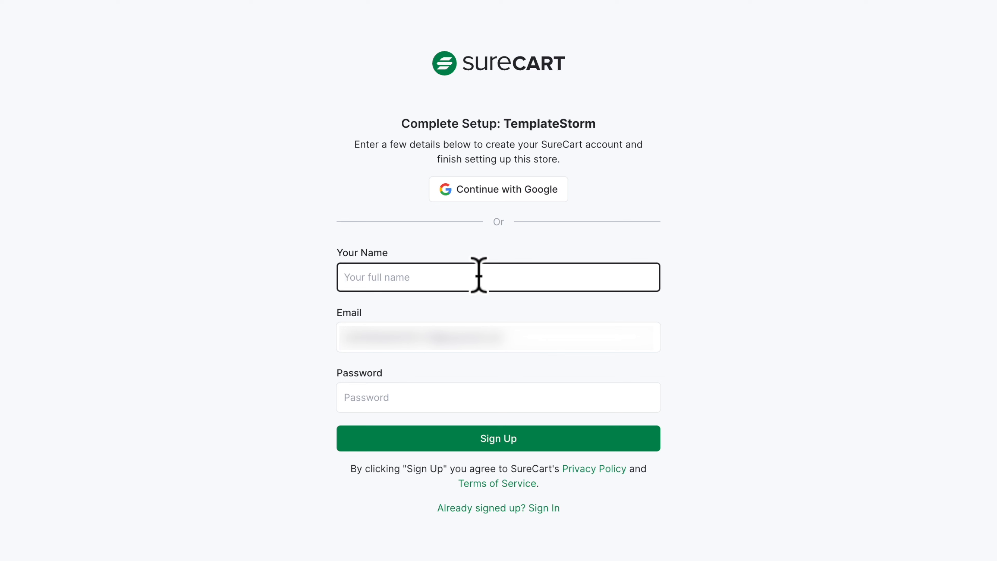
text(John Doe)
key(Tab)
key(Tab)
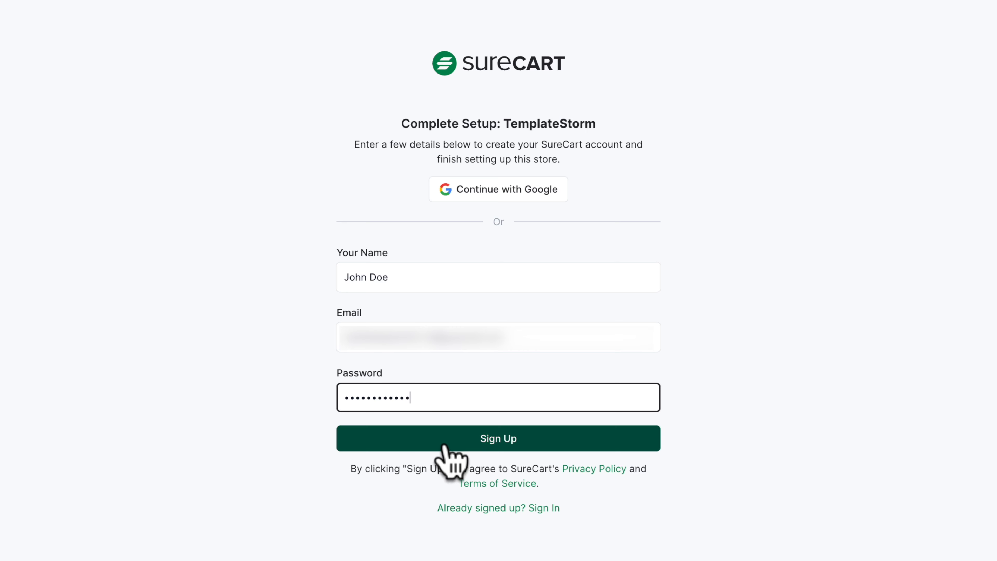
click(469, 438)
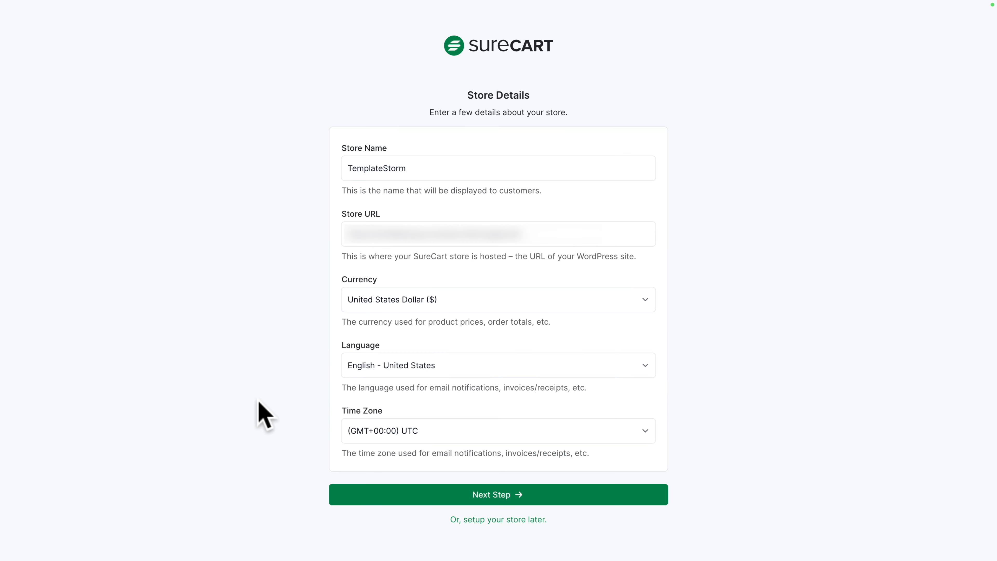
click(438, 502)
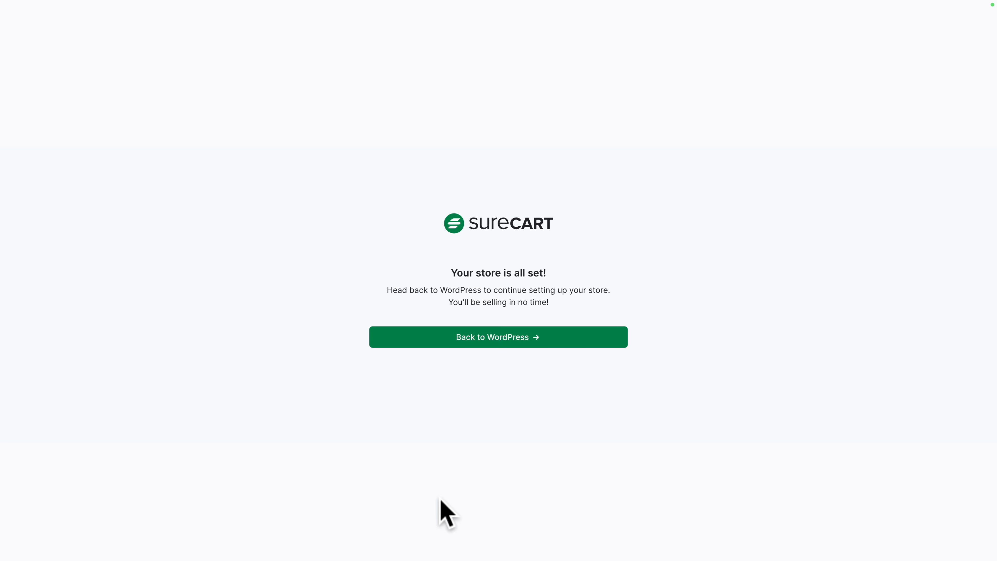
click(481, 337)
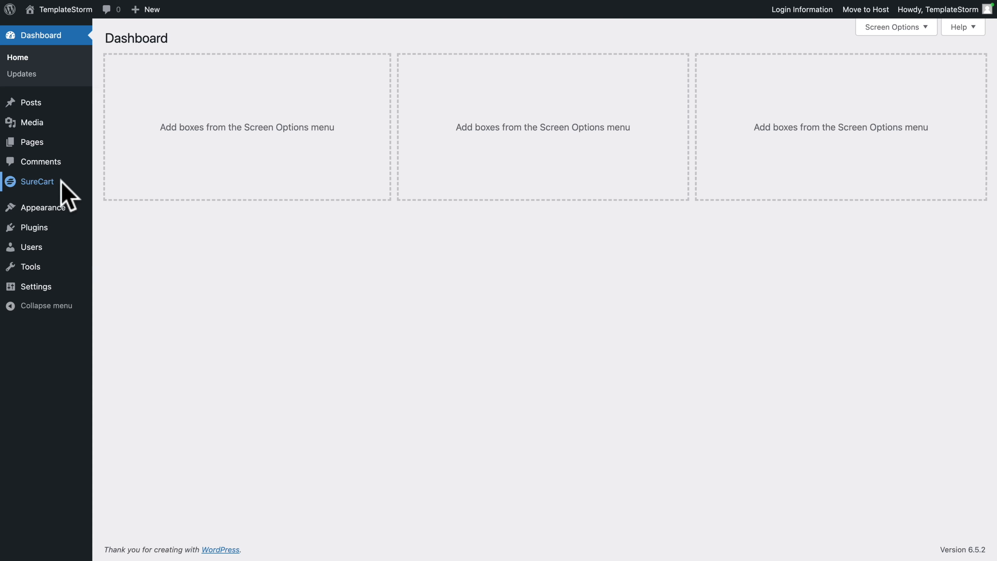
- Open Stripe from the payment processors in the SureCart settings and verify the SureCart account's email through the verification message
mouse_move(63, 180)
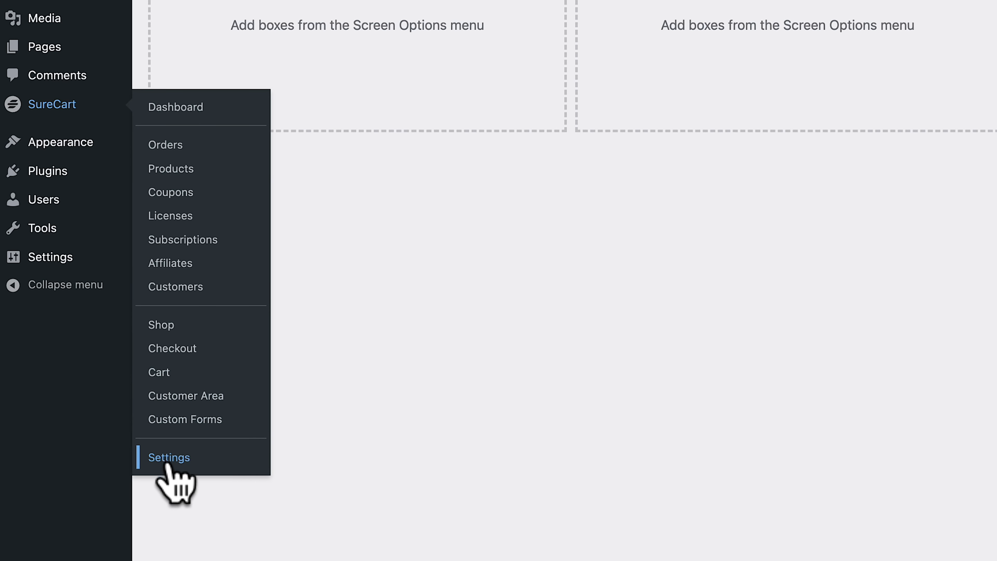
click(168, 465)
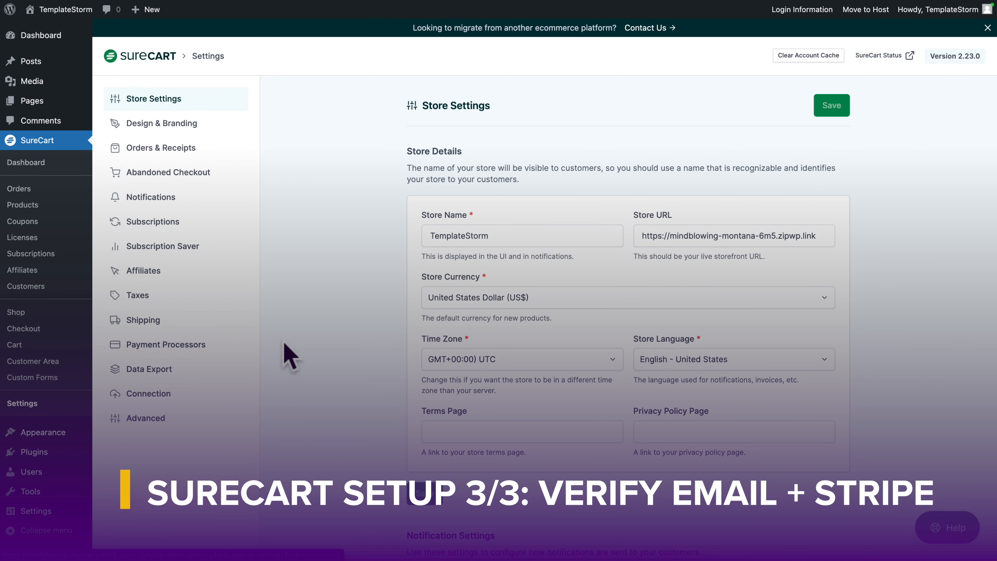
click(284, 344)
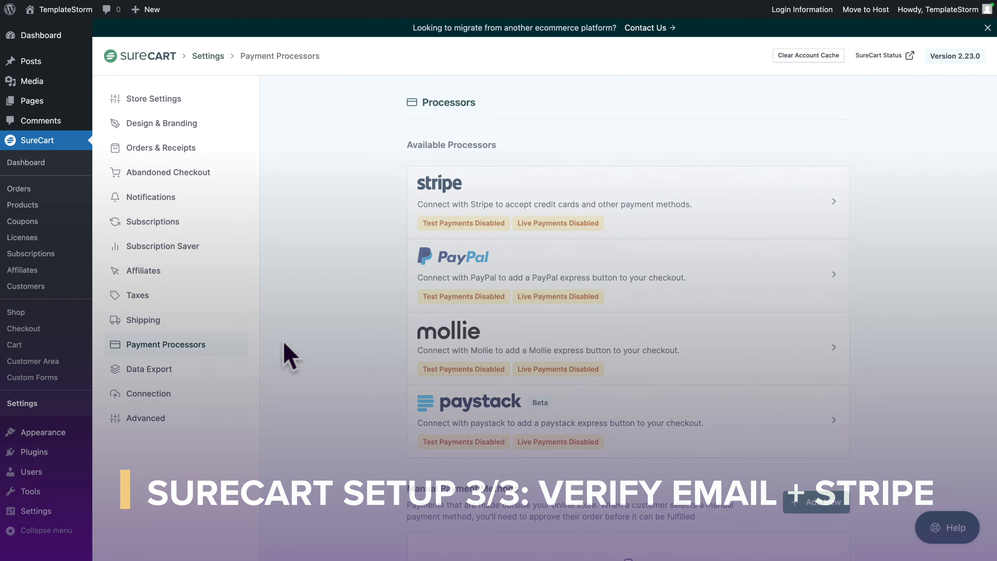
click(833, 203)
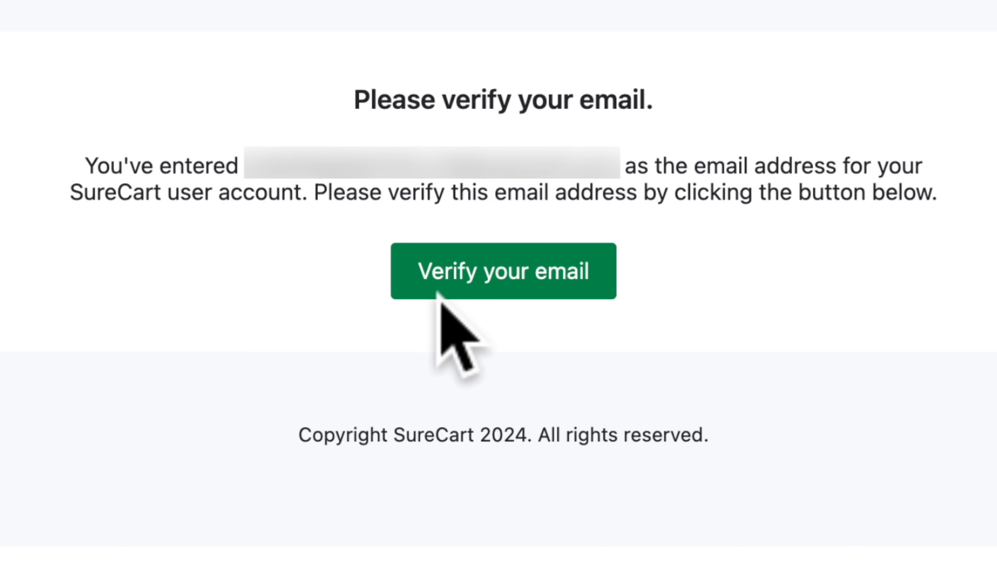
click(494, 277)
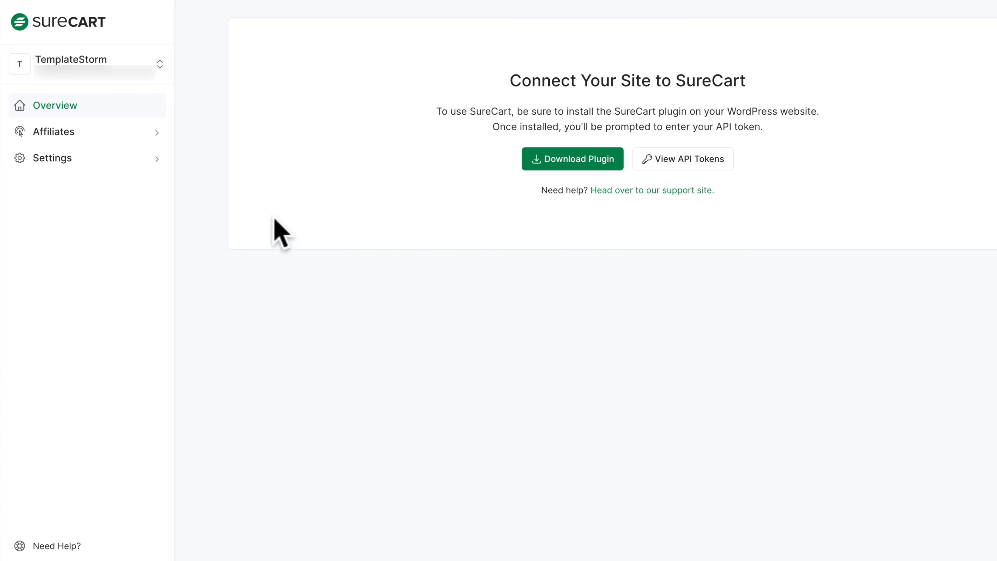
- In the SureCart account's payment processor settings, start connecting Stripe in Test Mode
click(130, 161)
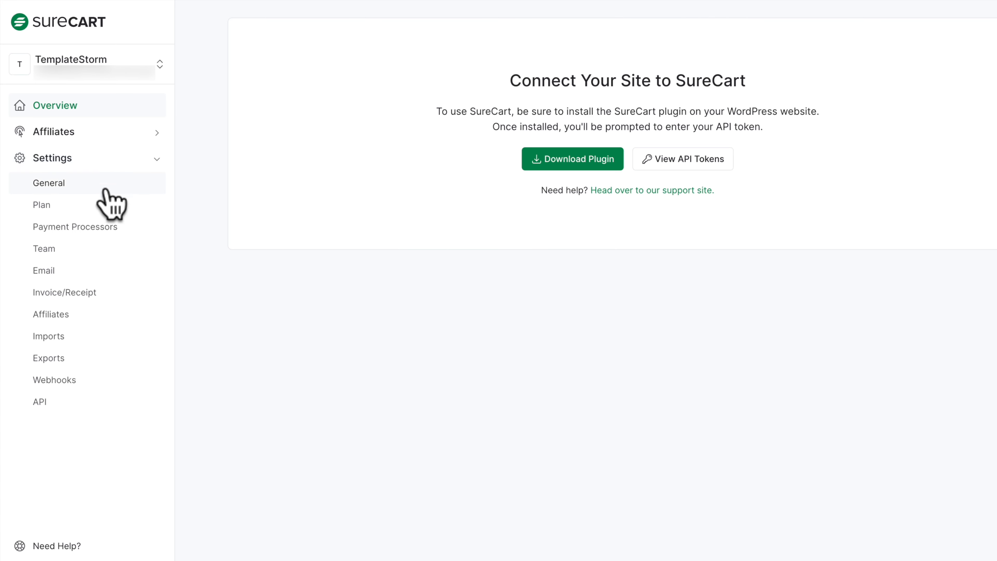
click(84, 226)
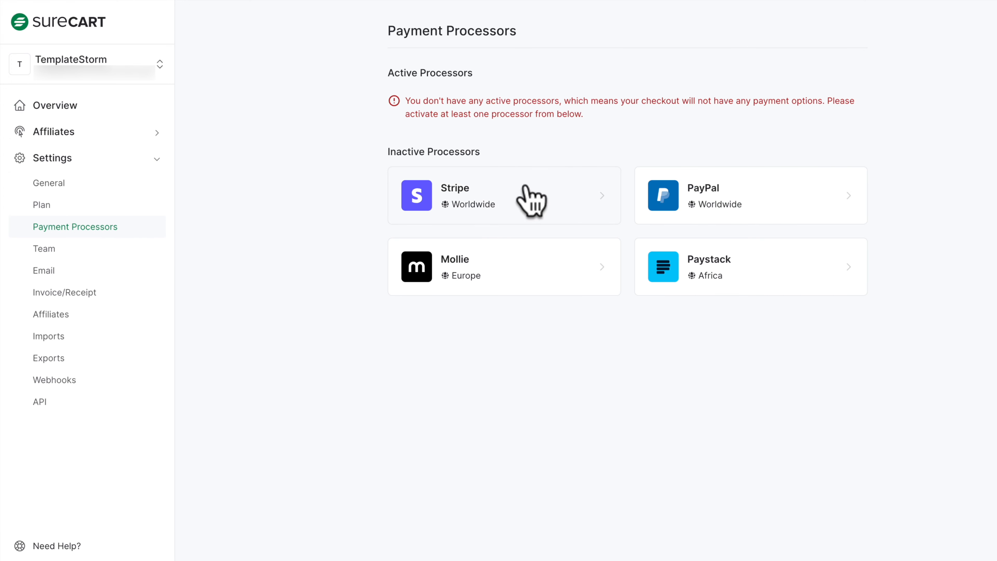
click(559, 192)
click(850, 29)
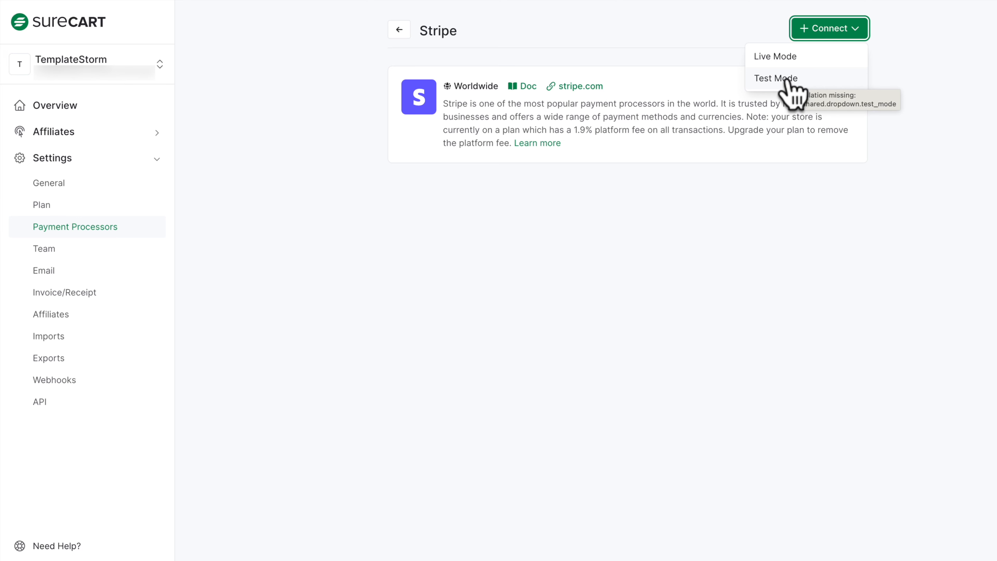
click(788, 82)
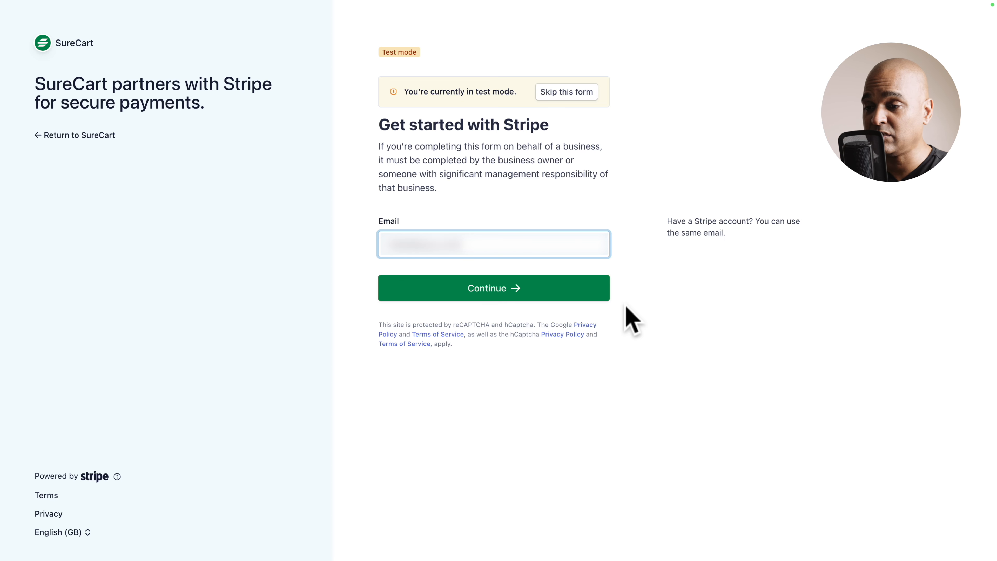
- Log in to Stripe with the account email and password, and connect the existing Stripe account to SureCart
click(520, 288)
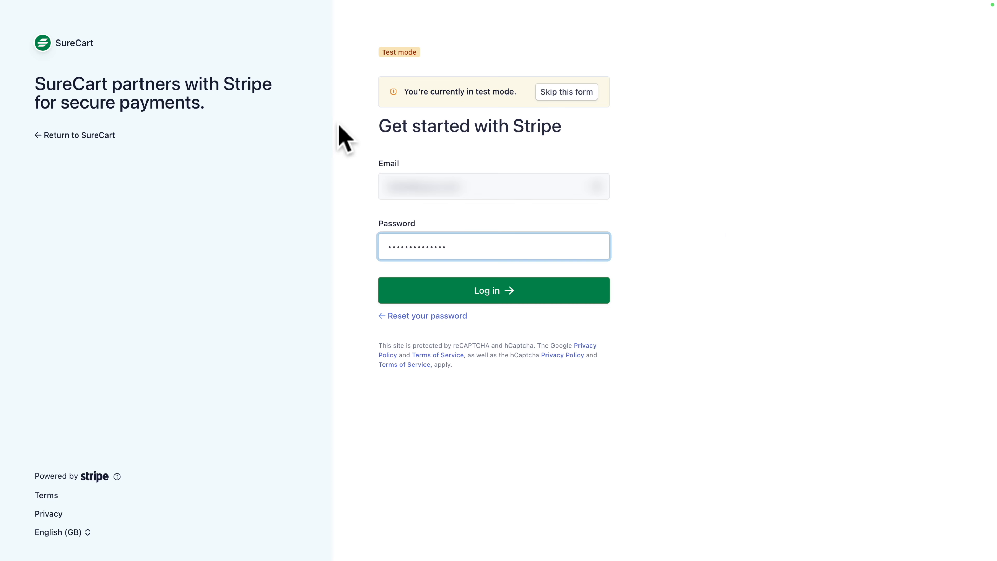
click(464, 301)
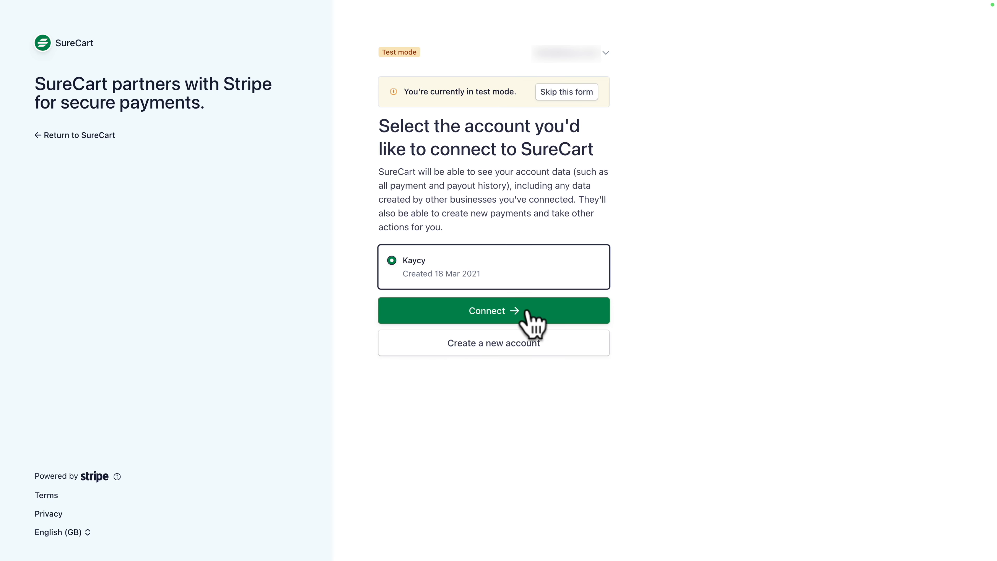
click(503, 312)
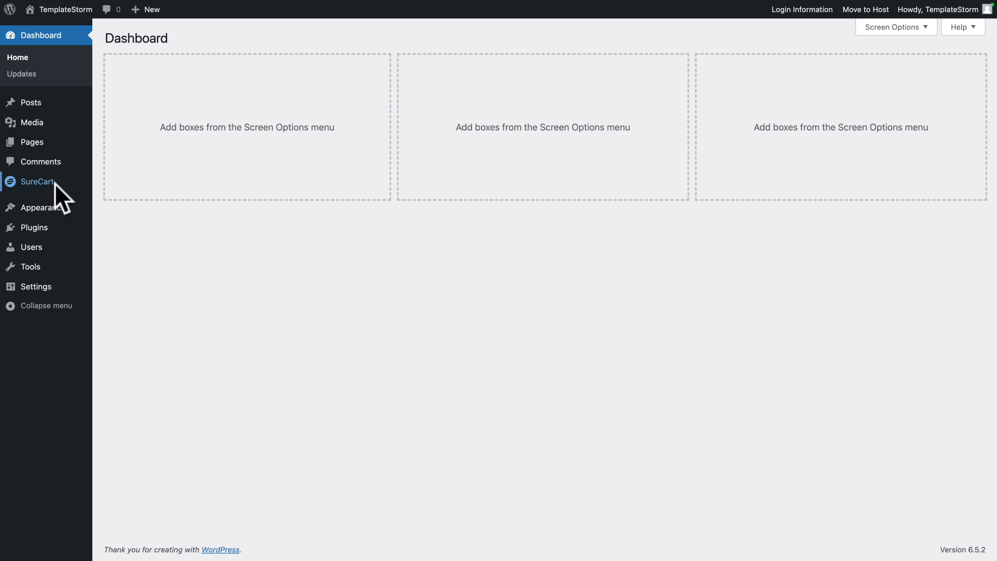
- Create a product named "PurrStyle Force Template" with a description presenting it as a modern and vibrant Astra / Spectra template for Pet Grooming services
mouse_move(57, 185)
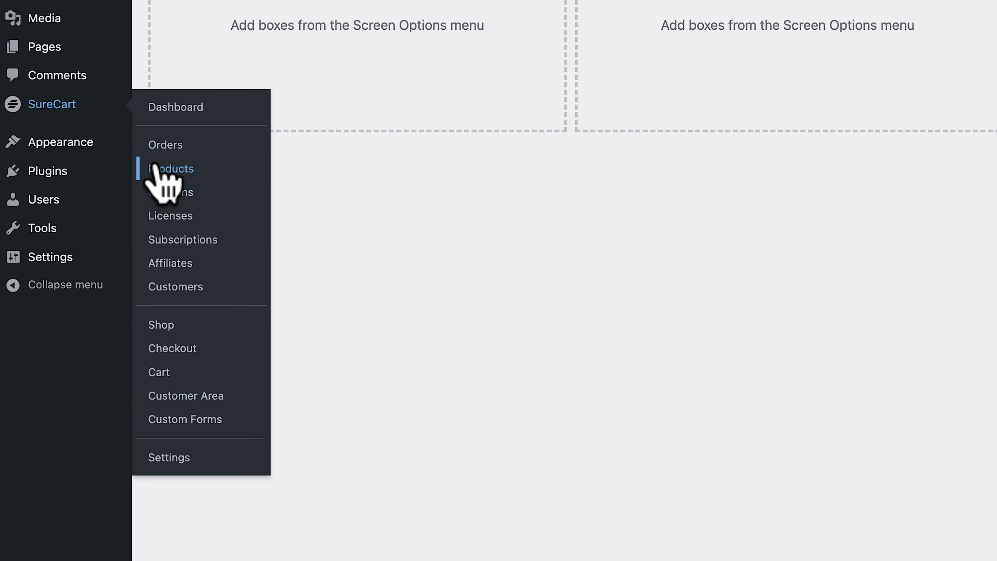
click(155, 168)
click(182, 76)
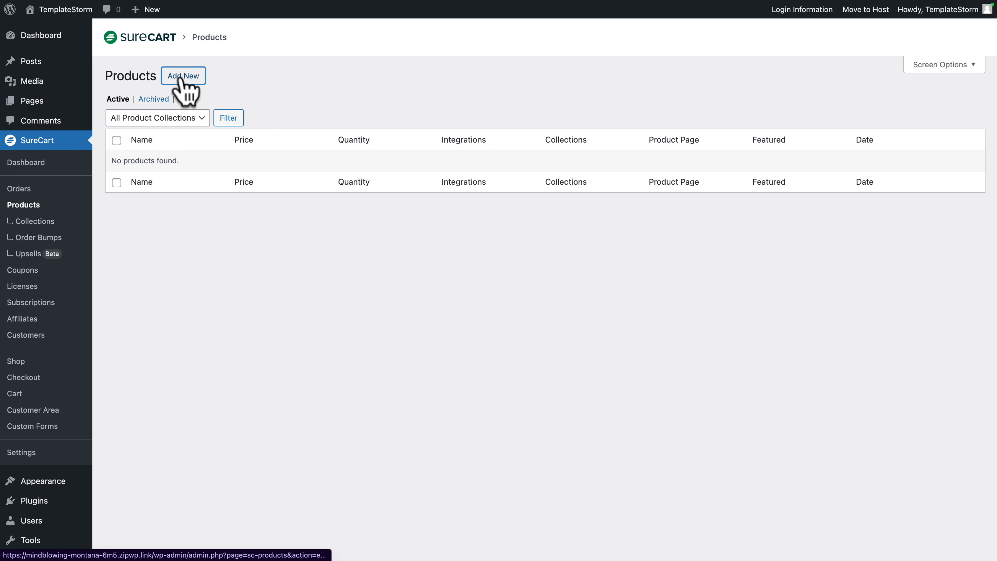
click(363, 301)
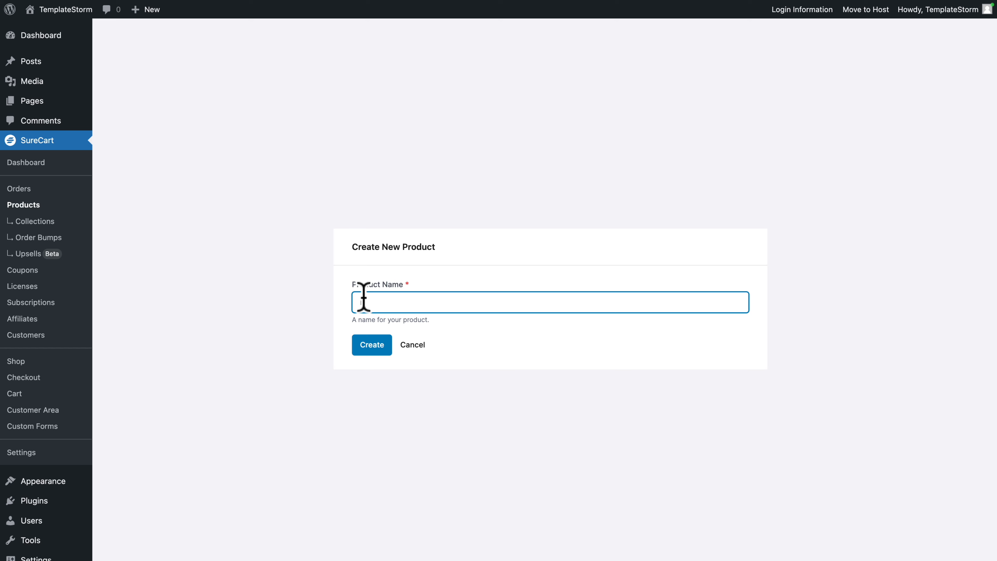
click(365, 348)
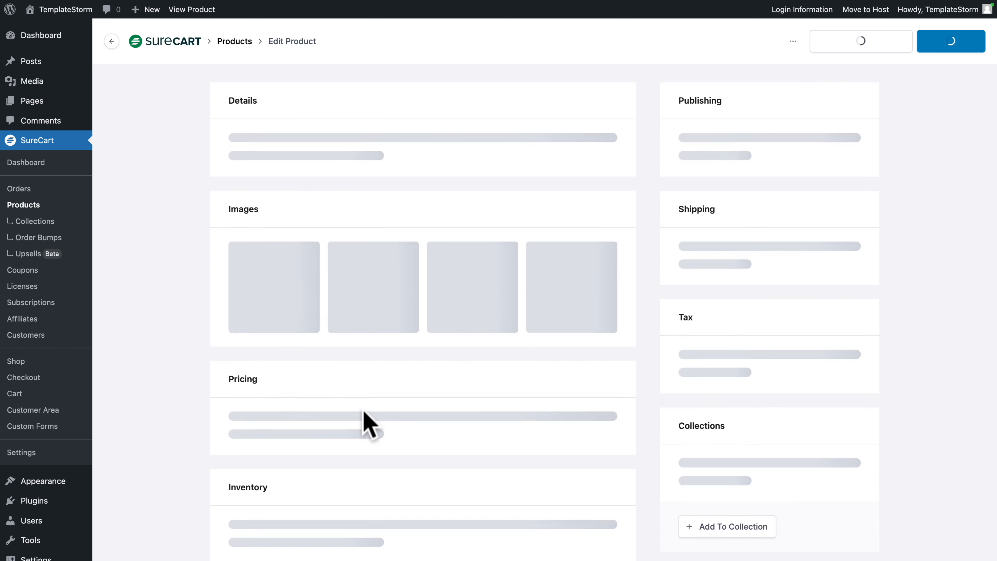
click(269, 247)
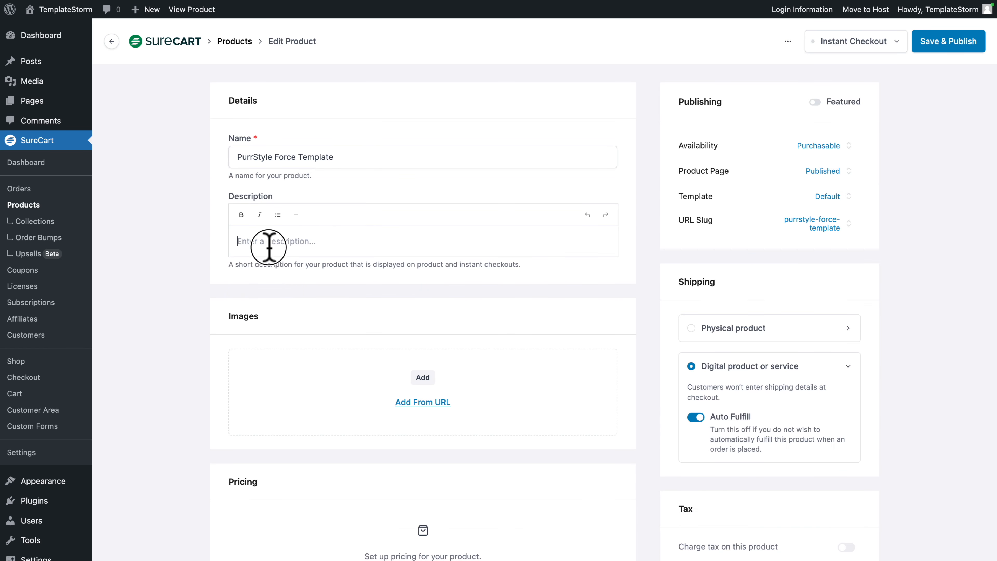
text(PurrStyle Force is a modern and vibrant Astra / Spectra template perfectly tailored for Pet Grooming services. PurrStyle Force has been studied to convert. So not only do you get a great design that will give you credibility, but you also get to increase your conversion rates.)
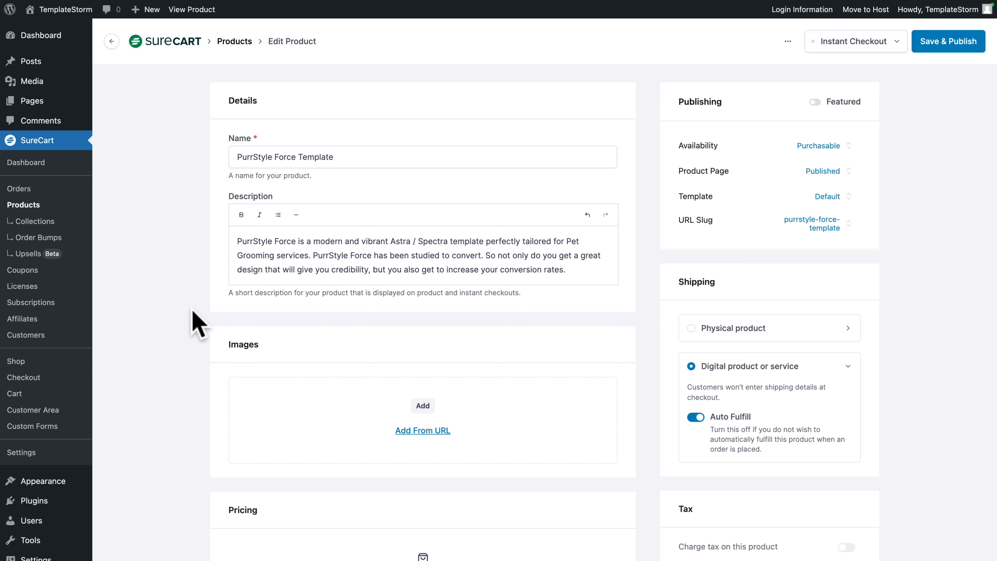
- Upload bsfk56-img-09.webp from the _assets folder to the SureCart media and add it as the product's image
click(419, 401)
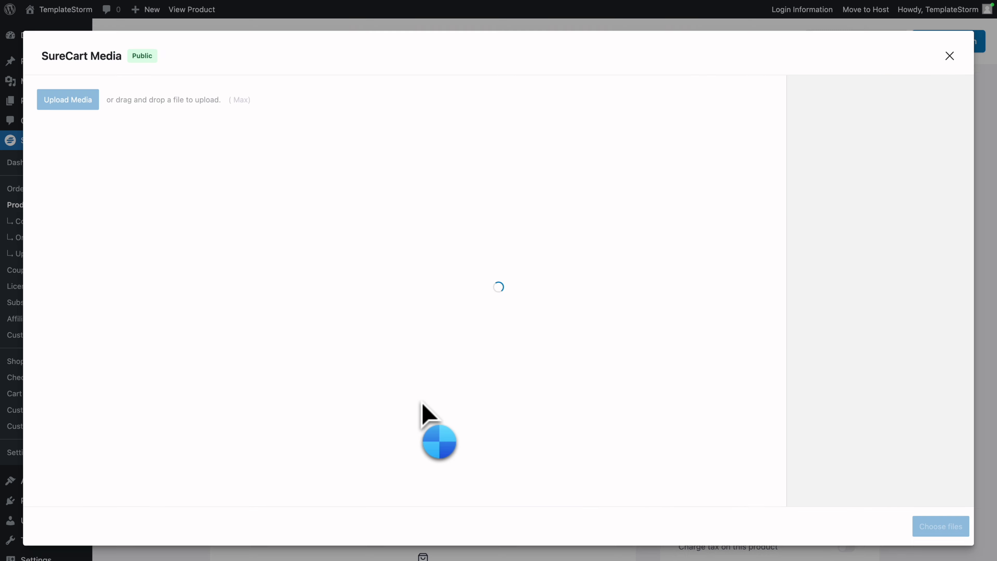
click(74, 95)
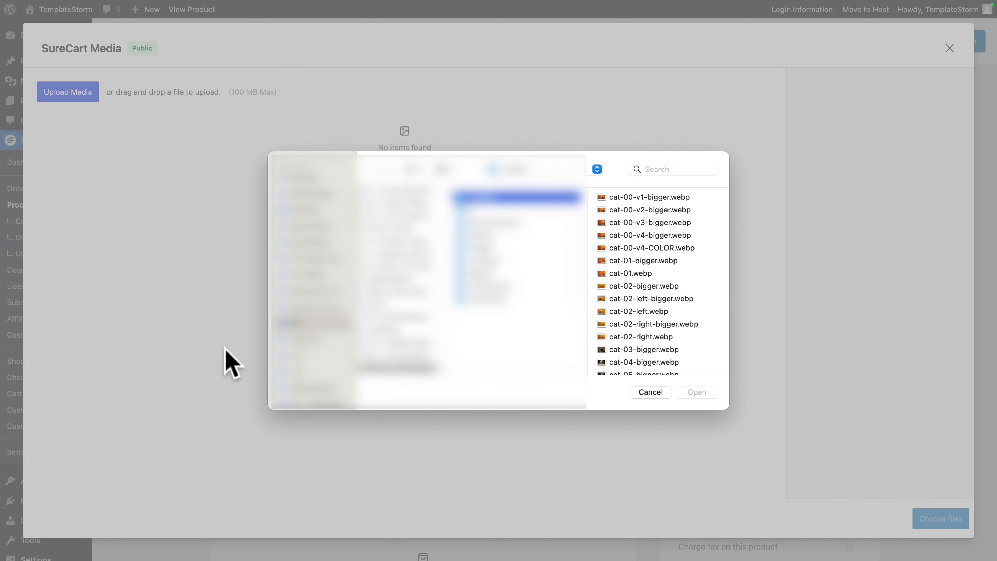
click(467, 299)
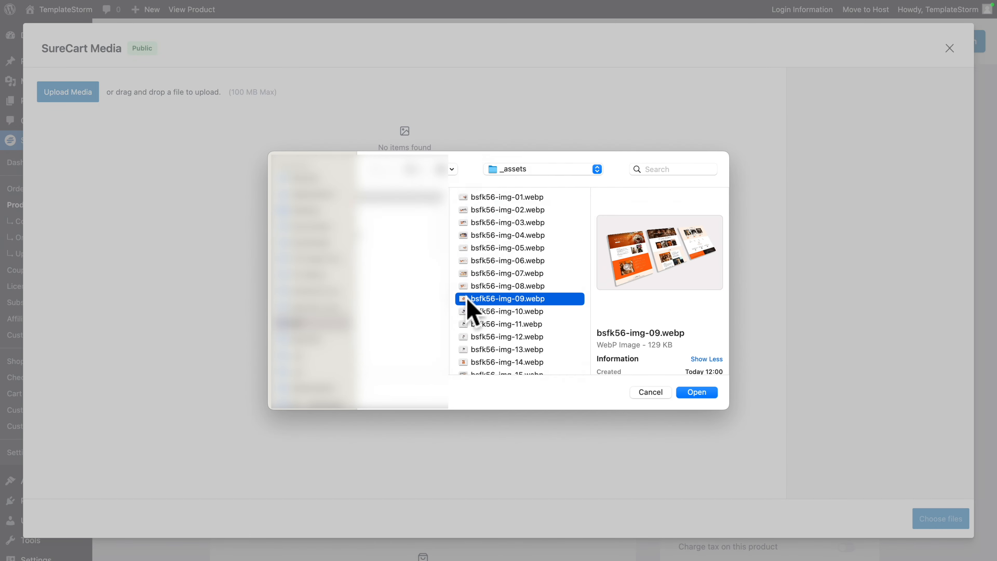
click(697, 393)
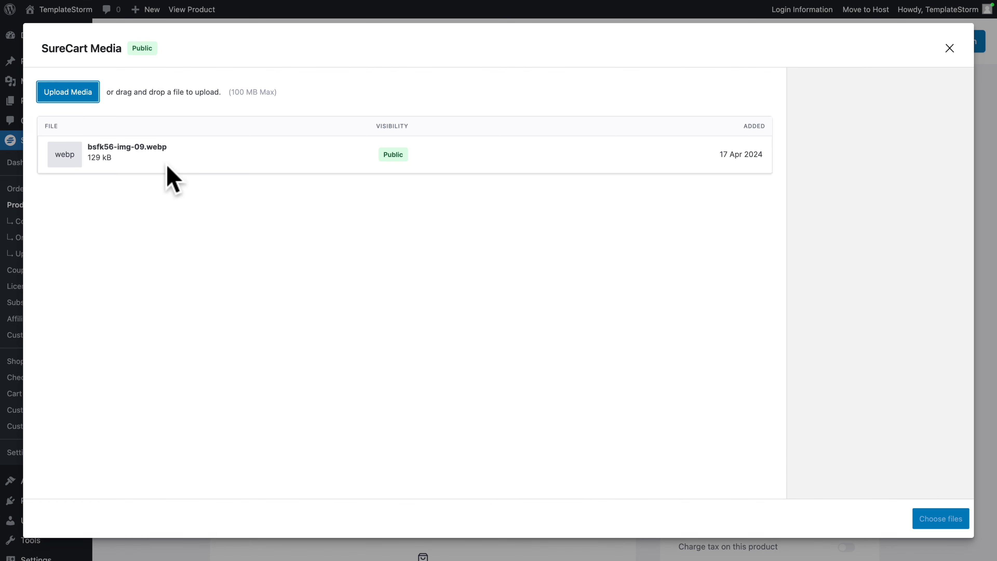
click(163, 171)
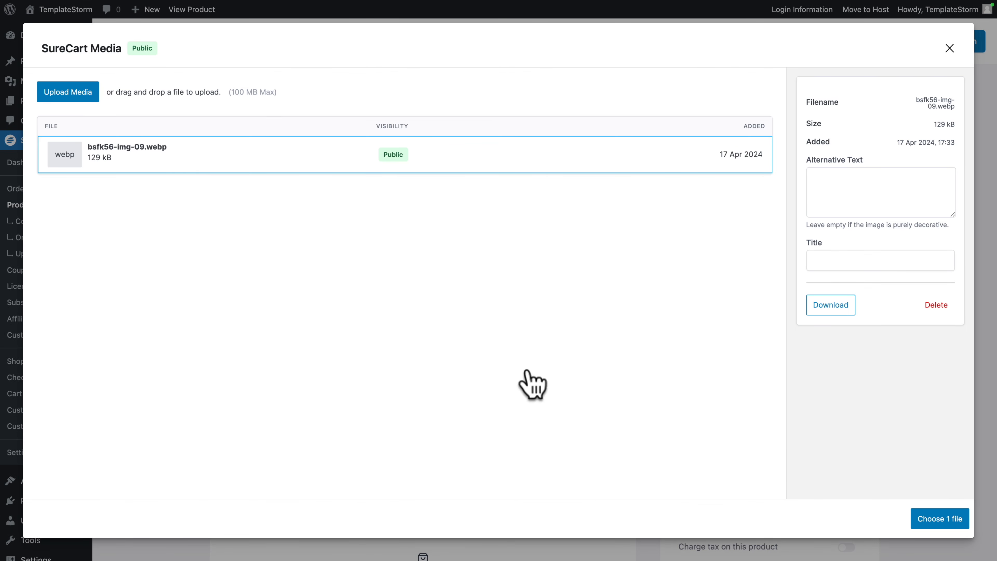
click(940, 520)
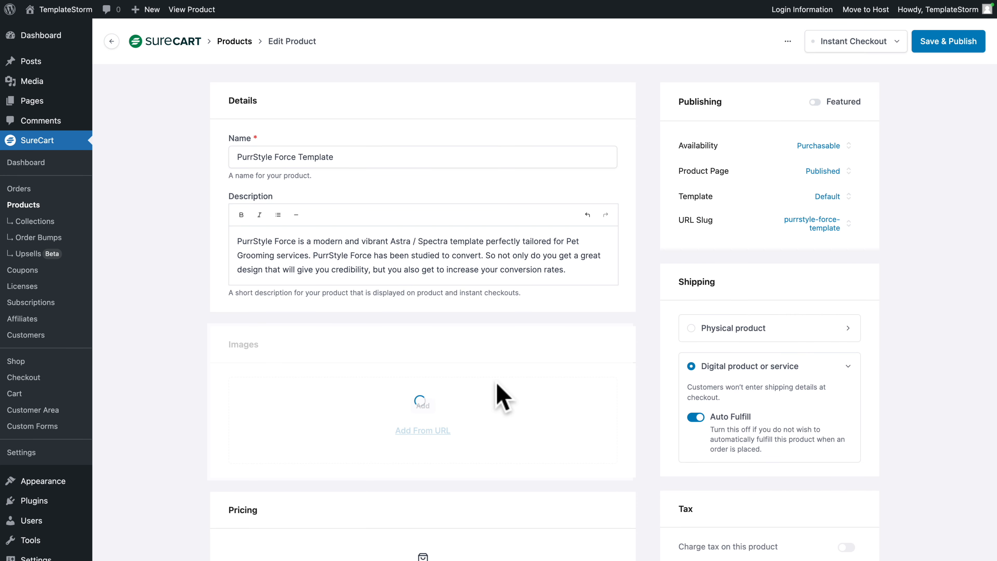
- Add a one-time price of US$99 to the PurrStyle Force Template product
scroll(501, 396, down, 6)
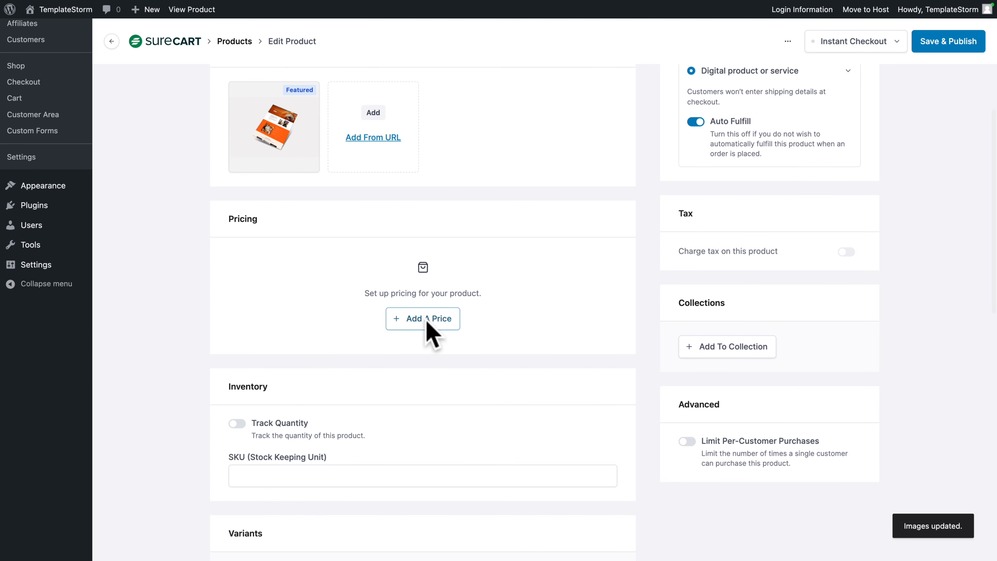
click(429, 324)
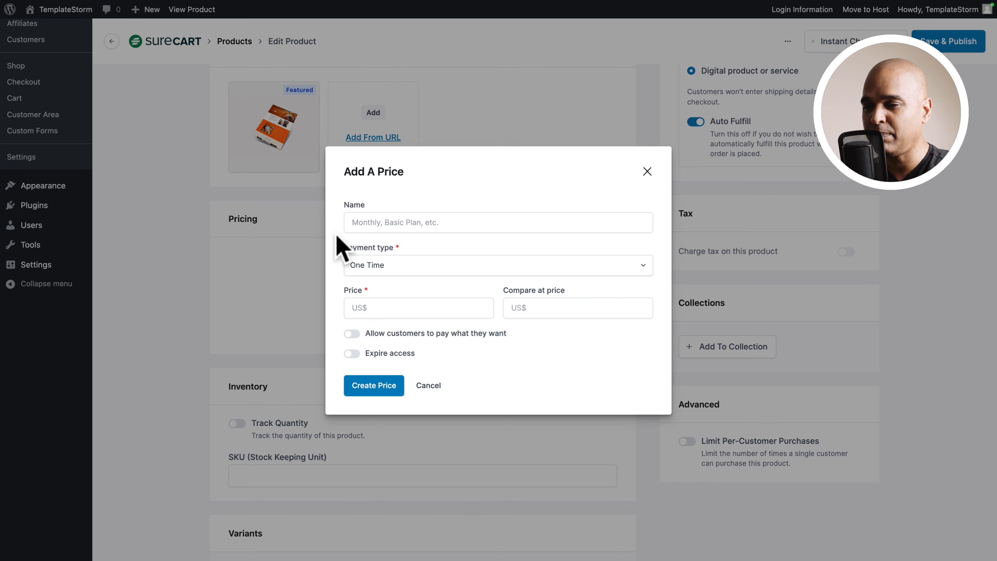
click(395, 311)
text(99)
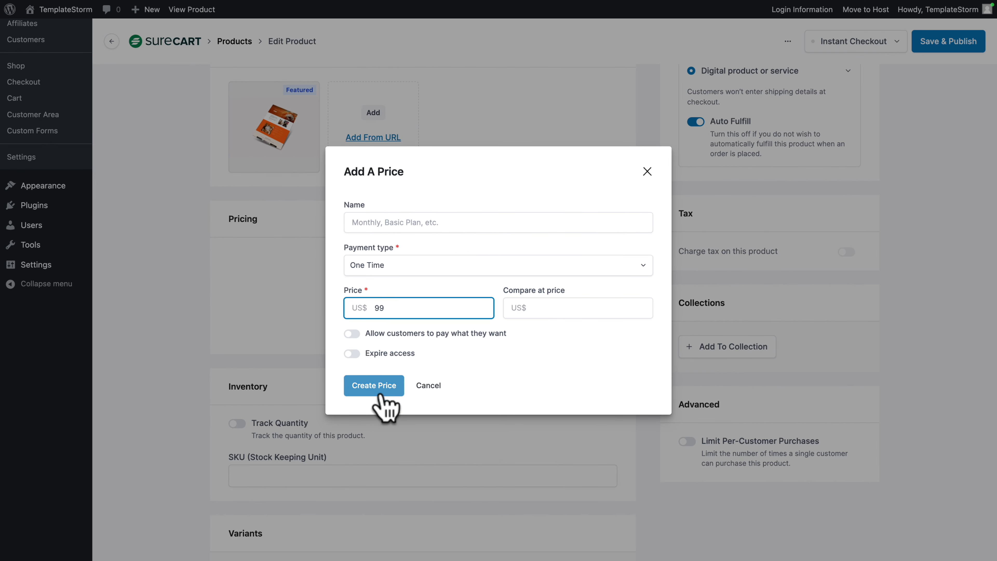
click(376, 386)
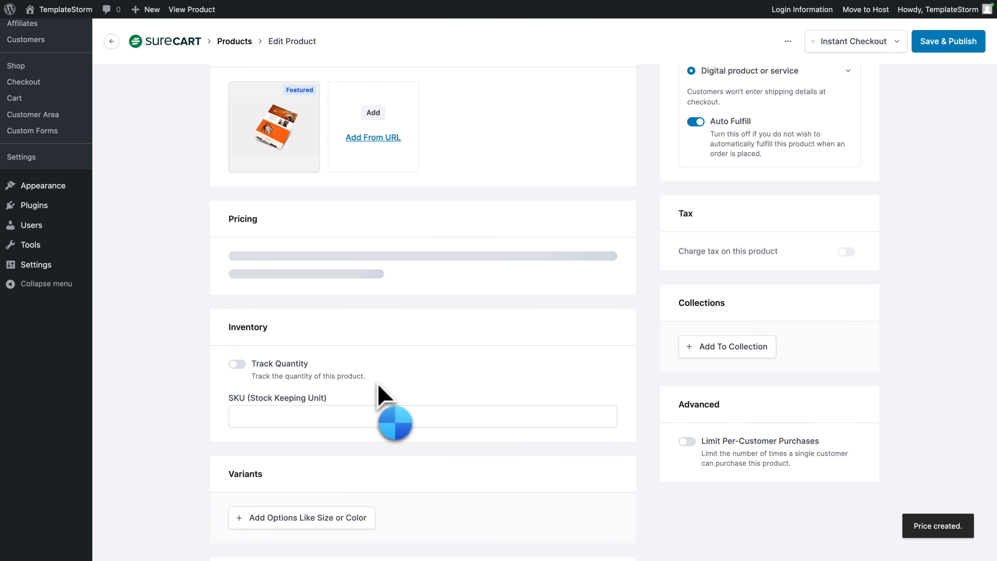
- Start adding an external link as the product's download
scroll(380, 397, down, 5)
scroll(275, 244, down, 4)
scroll(275, 277, down, 6)
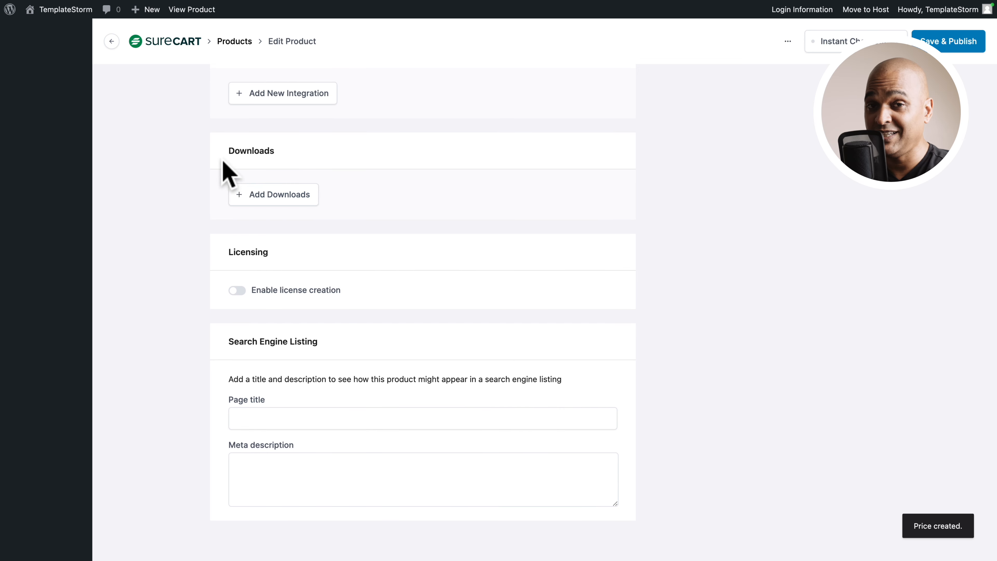
click(261, 196)
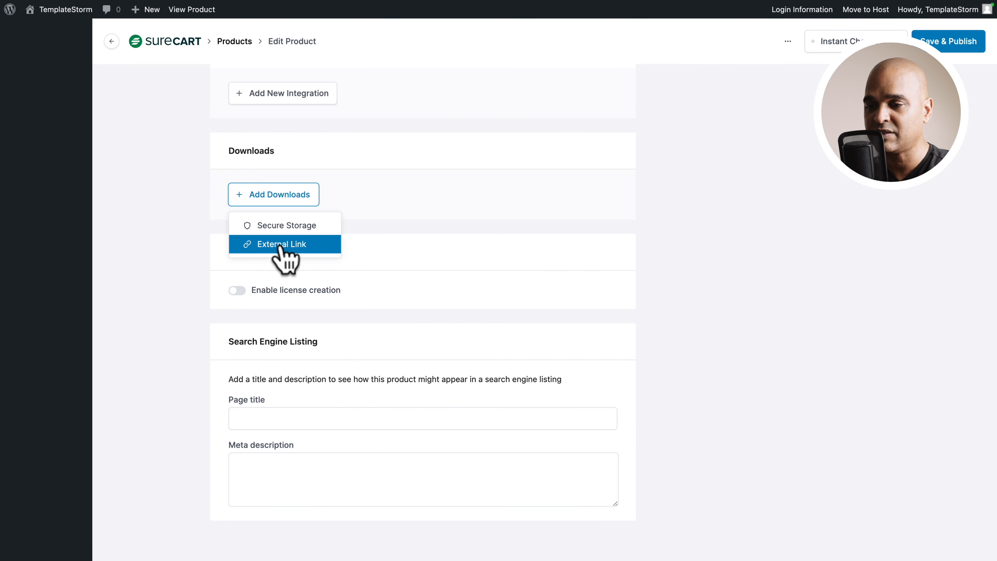
click(281, 247)
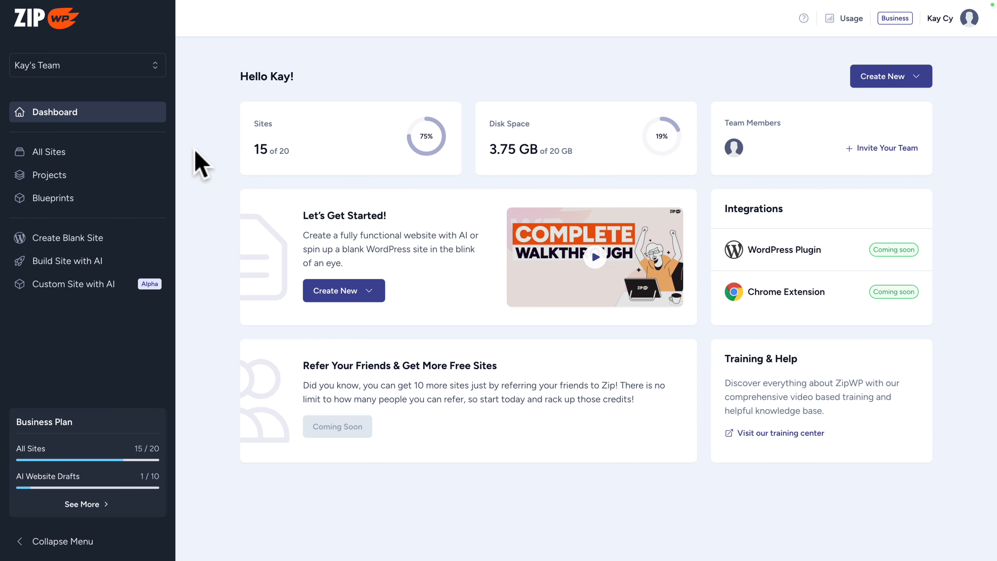
- Copy the PurrStyle Final blueprint link in ZipWP and name the product's external link "PurrStyle Force Template"
click(63, 198)
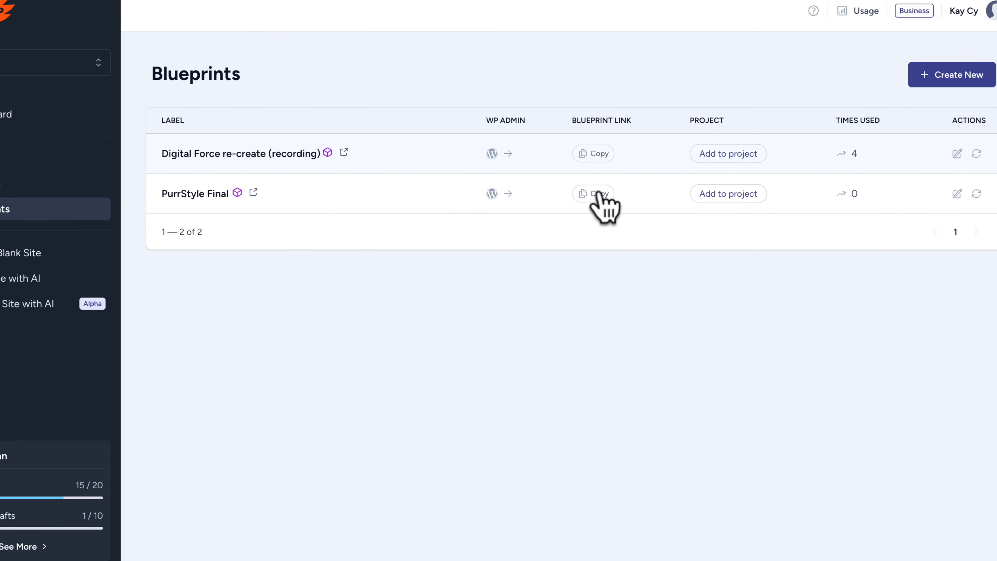
click(605, 189)
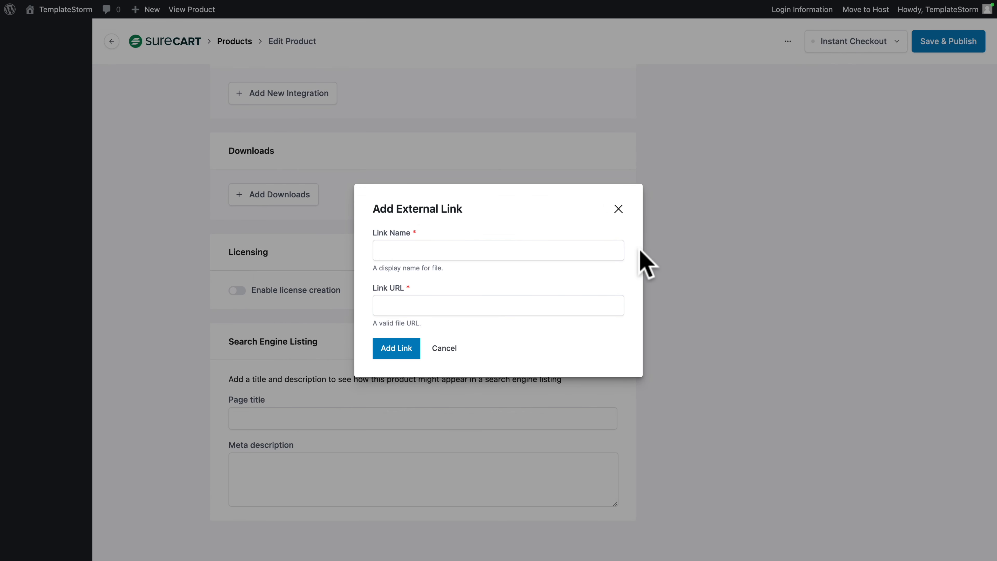
click(552, 251)
text(PurrStyle Force Template)
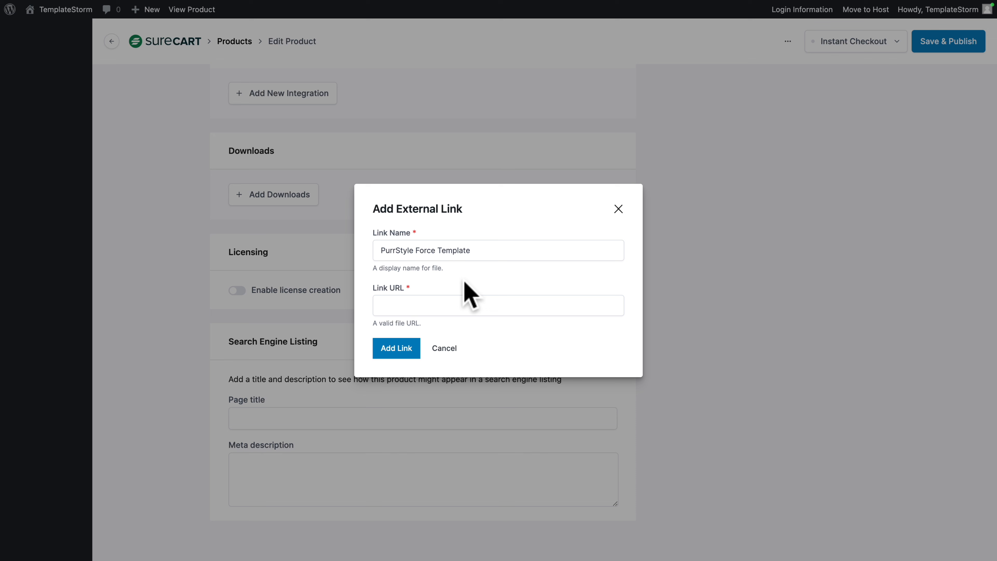
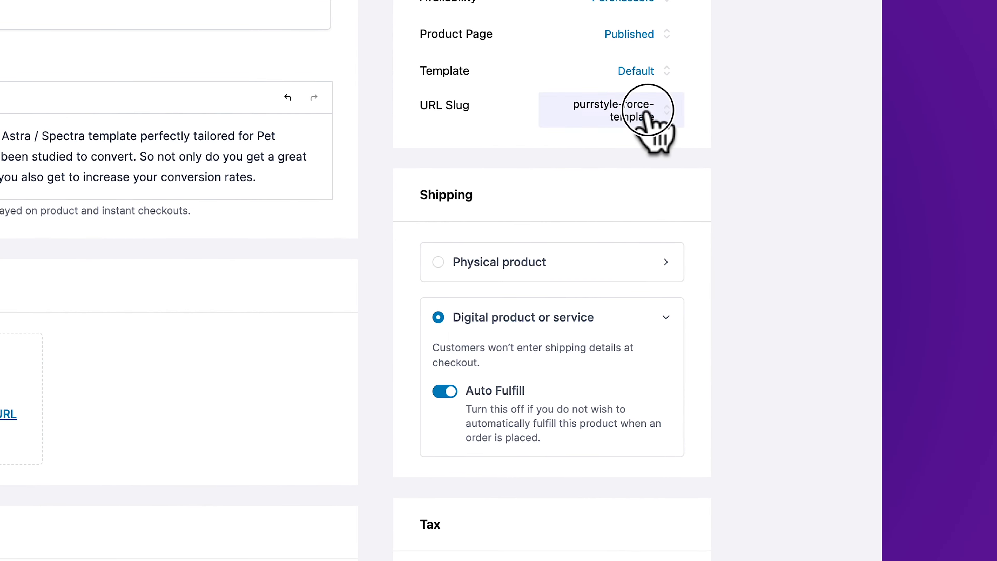
- Copy the clean link of the product page from the product's URL slug settings
click(600, 113)
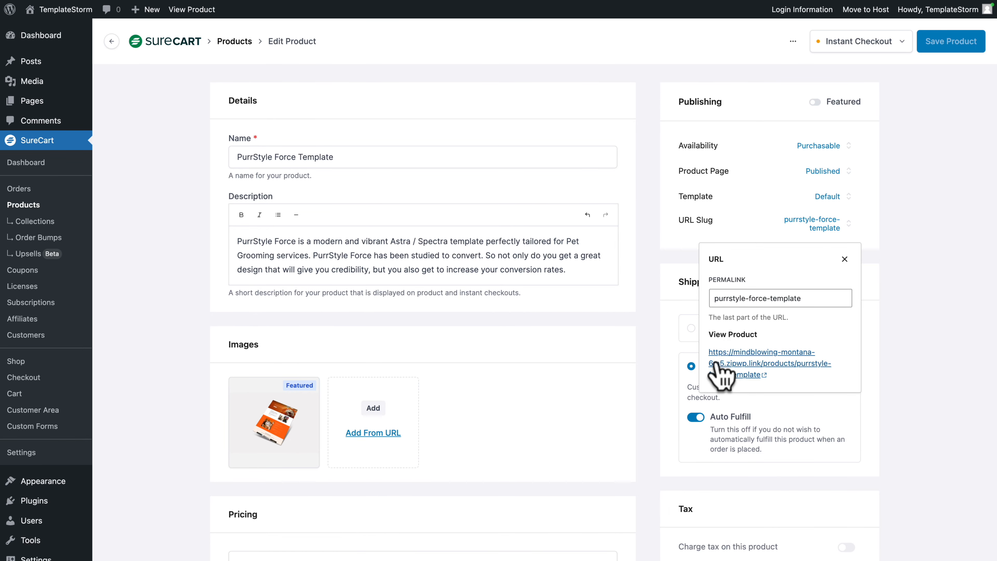
right_click(717, 363)
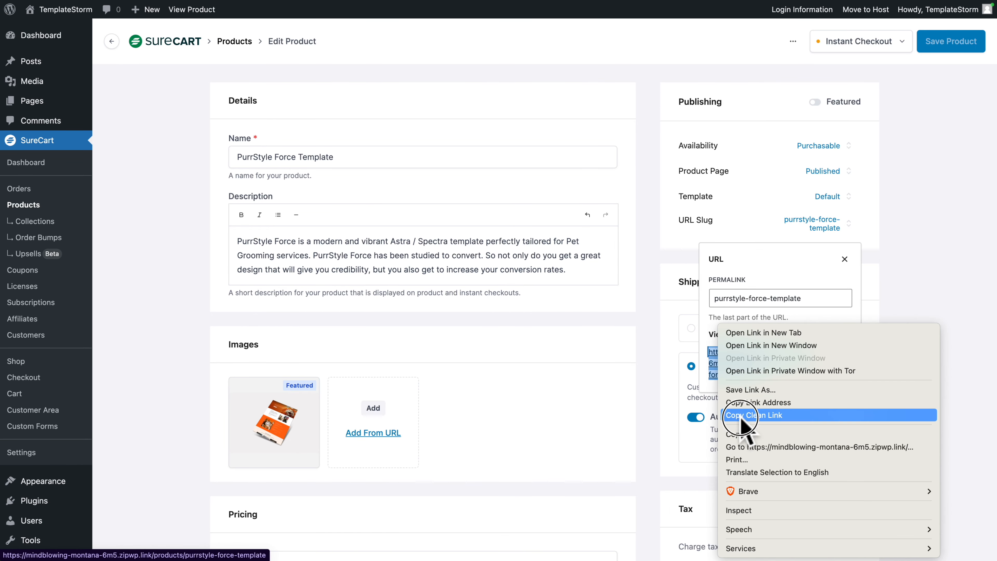
click(758, 415)
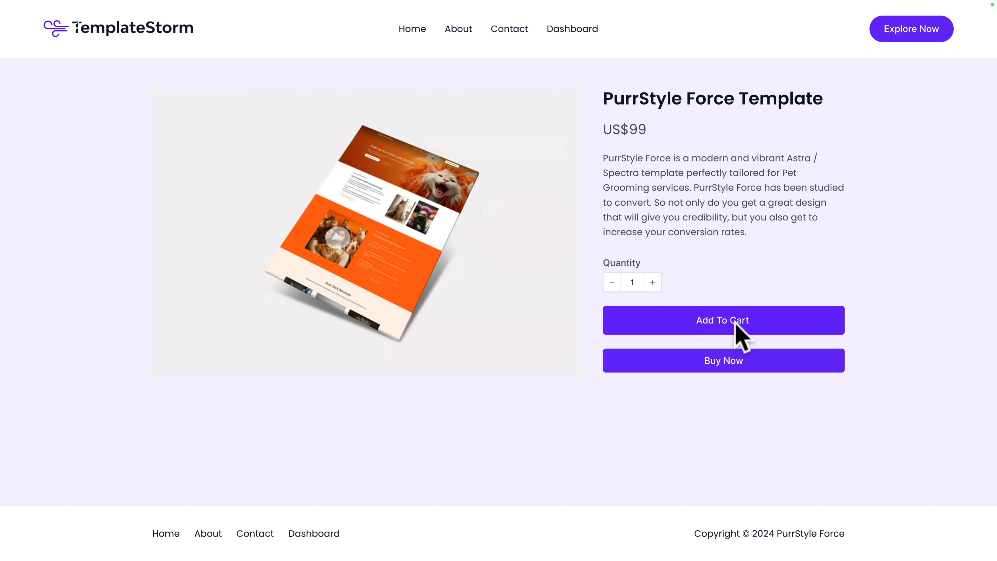
- Test the live product page by adding the template to the cart, reviewing the cart and trying the direct purchase option
click(727, 318)
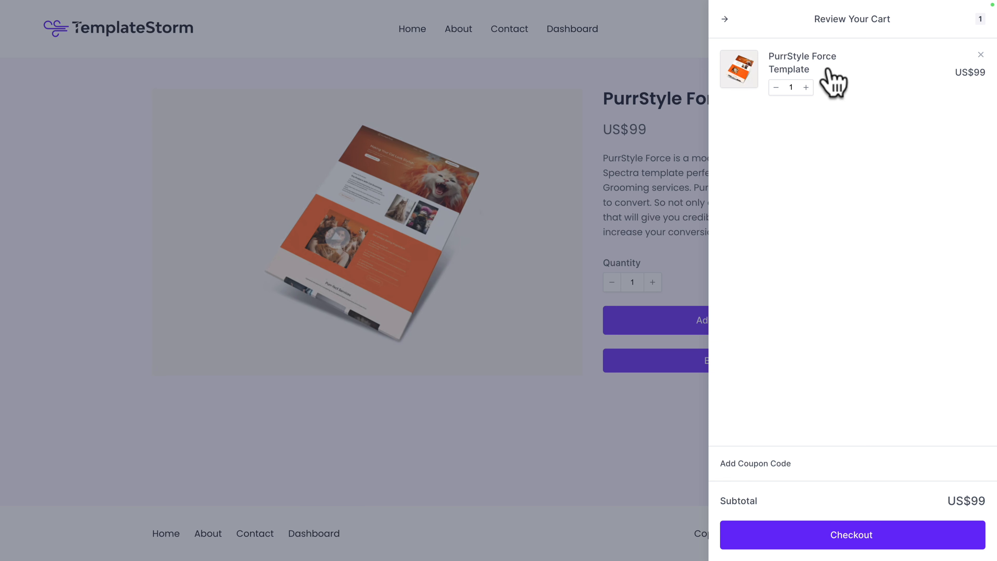
click(980, 55)
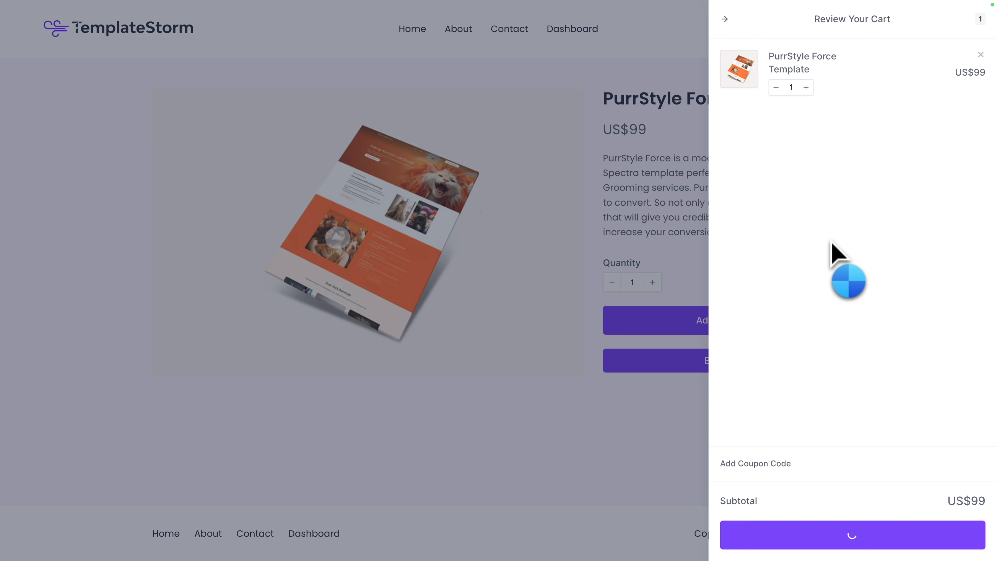
click(726, 20)
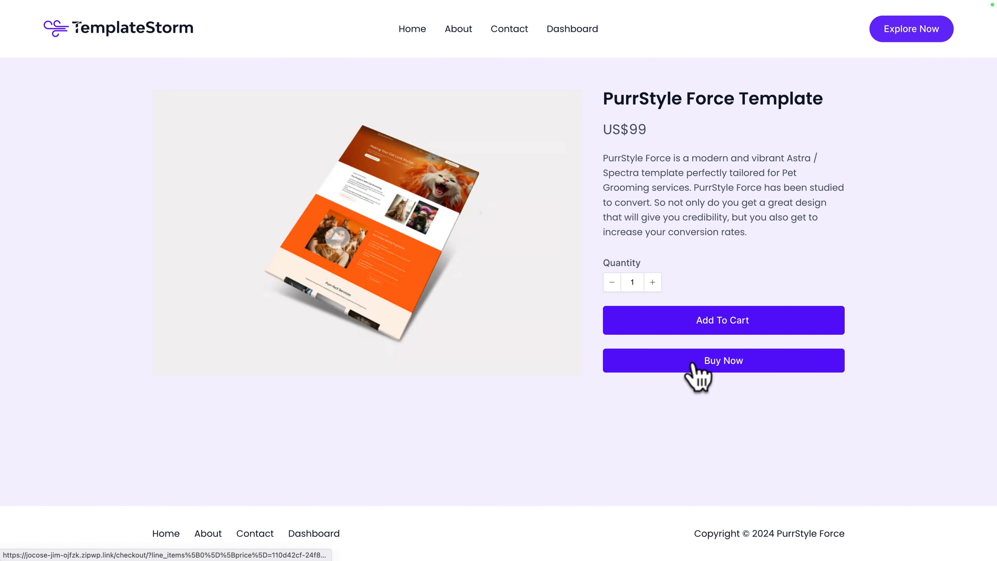
click(699, 370)
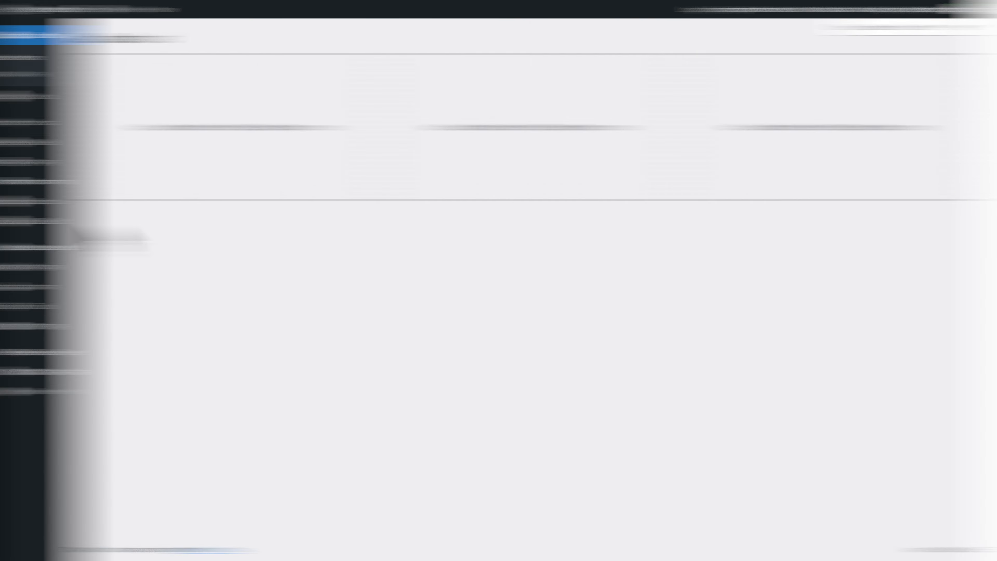
- View the site's Shop page from the pages list and check how the template is listed
click(24, 161)
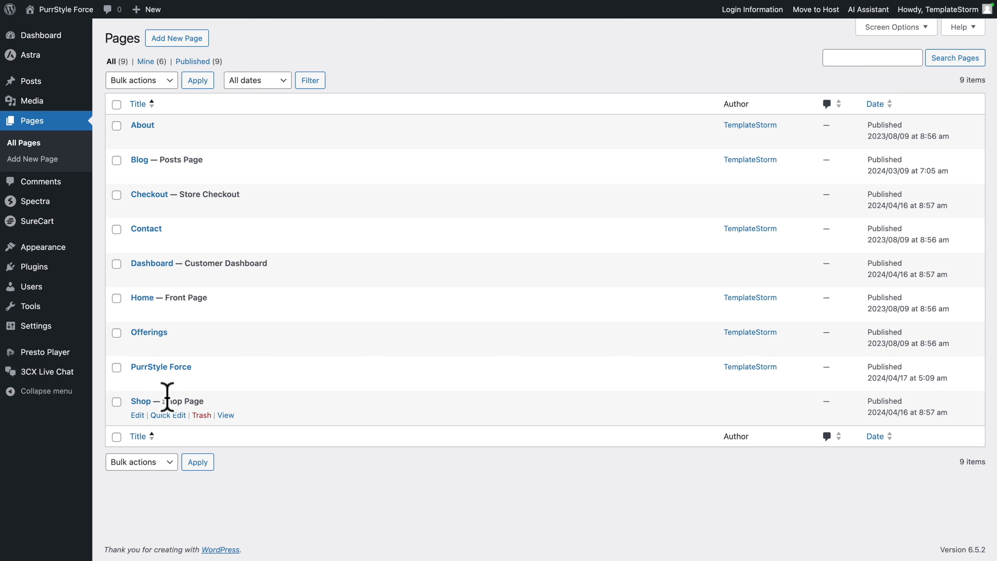
click(230, 415)
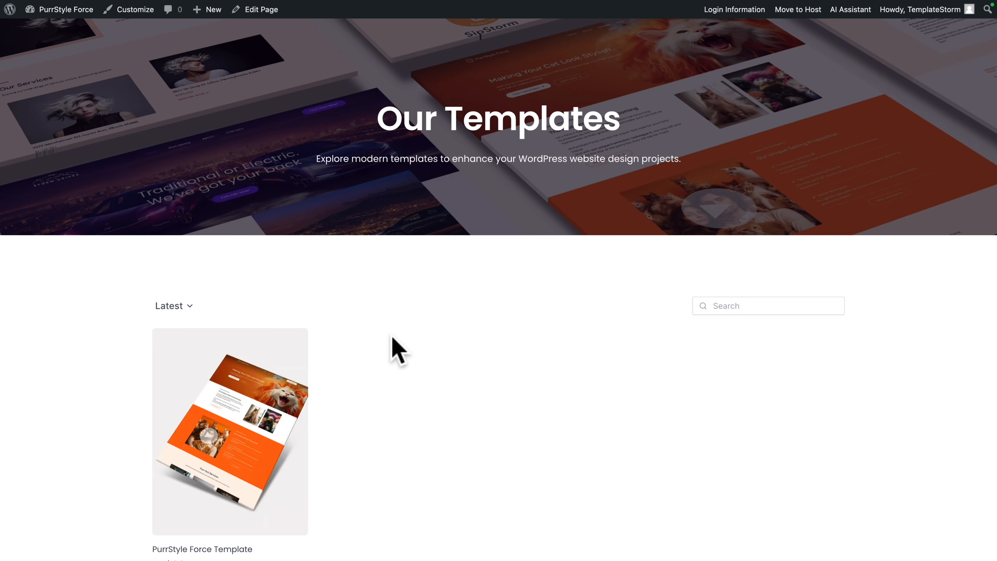
scroll(392, 338, down, 5)
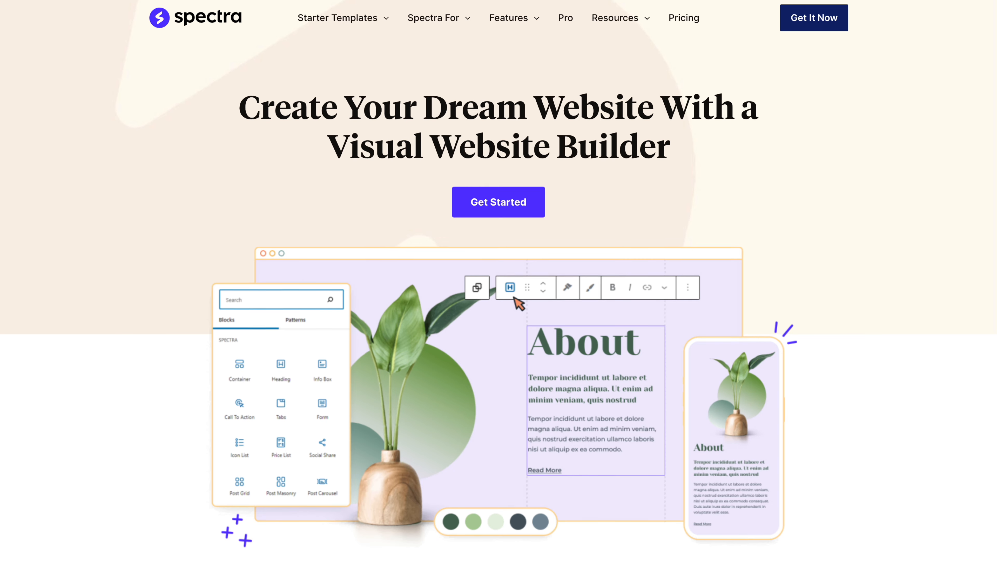
scroll(499, 280, down, 3)
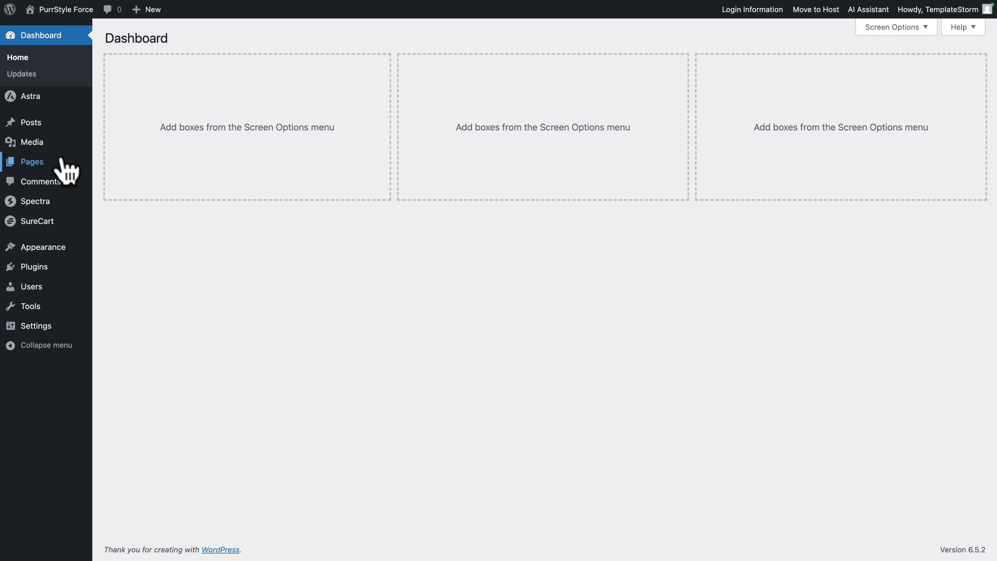
- Open the PurrStyle Force Template page in the WordPress editor and review its hero and numbered feature sections
mouse_move(40, 167)
click(53, 235)
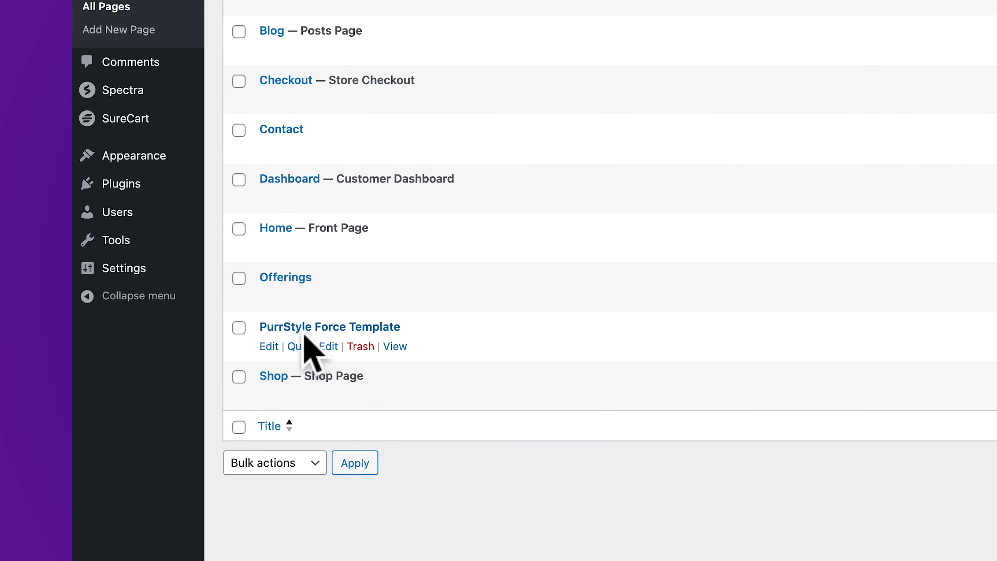
click(250, 351)
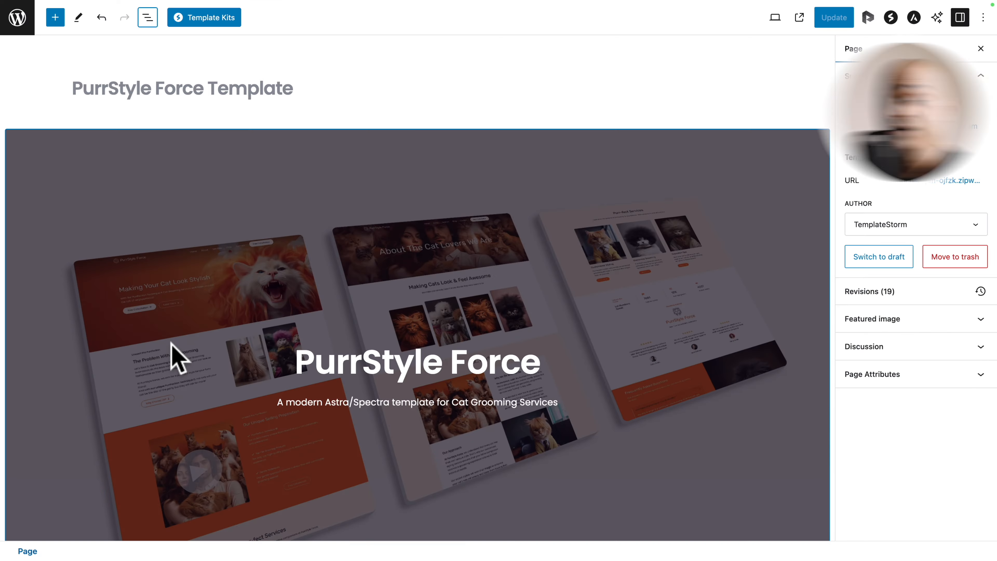
scroll(175, 358, down, 3)
scroll(175, 357, down, 10)
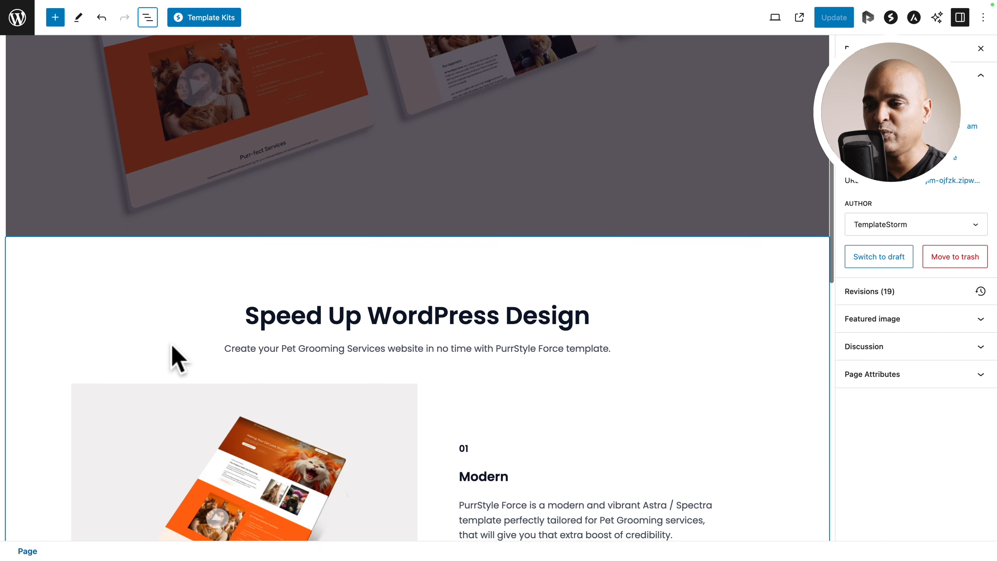
scroll(176, 357, down, 3)
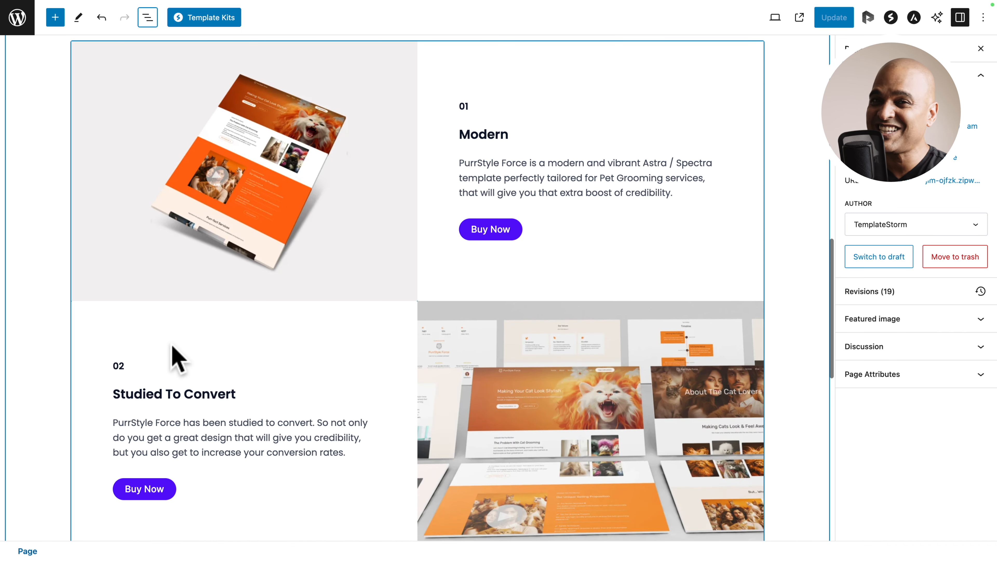
- Open the Spectra Design Library from the page editor and look through all of its patterns
click(177, 358)
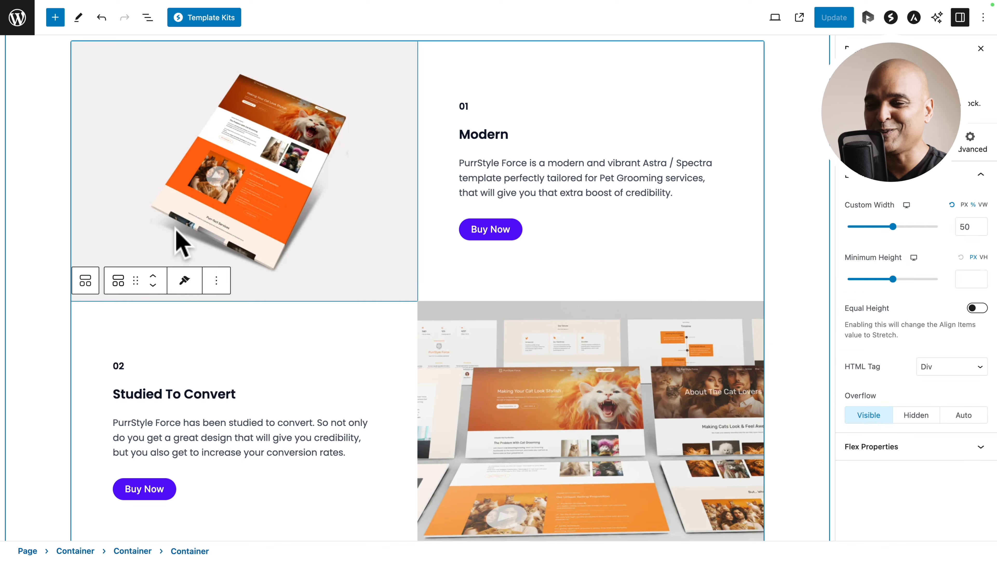
click(197, 17)
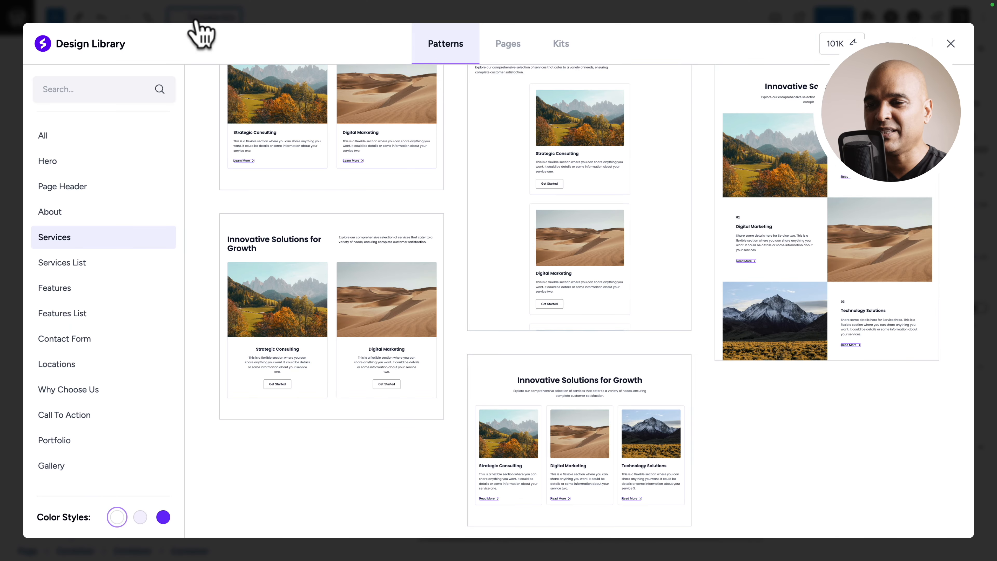
scroll(347, 246, up, 15)
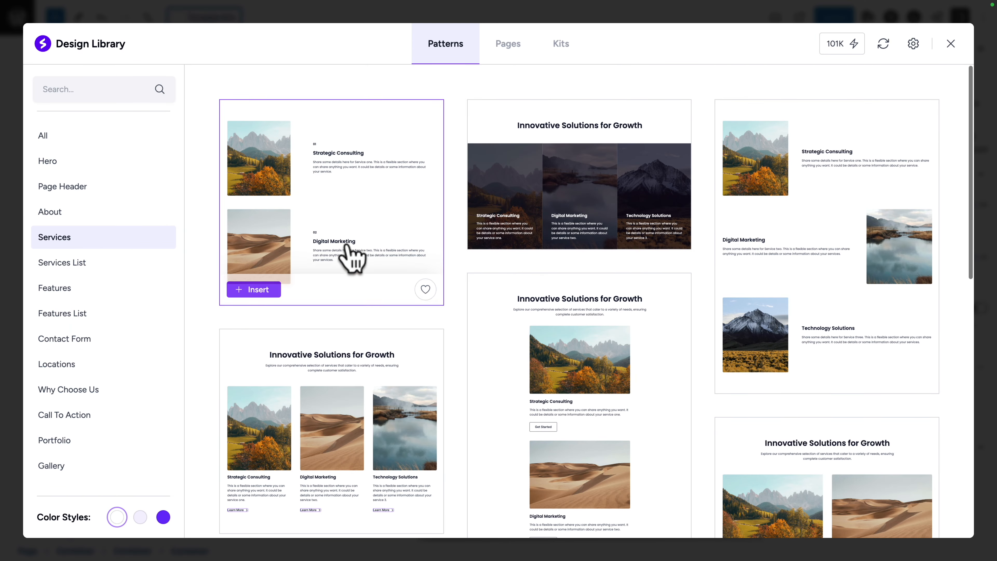
scroll(352, 255, down, 4)
click(91, 137)
scroll(375, 299, down, 5)
scroll(377, 298, down, 10)
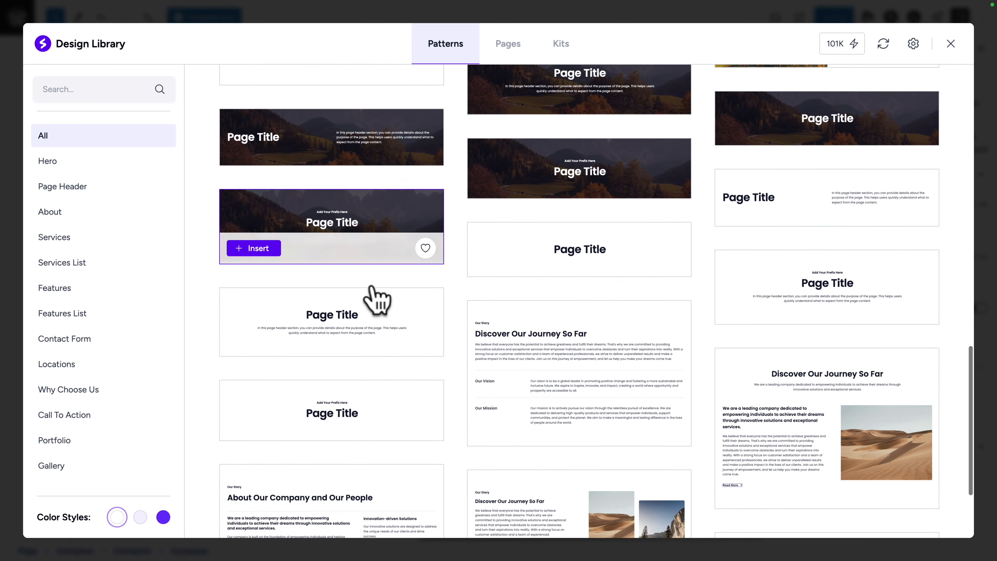
scroll(376, 301, down, 3)
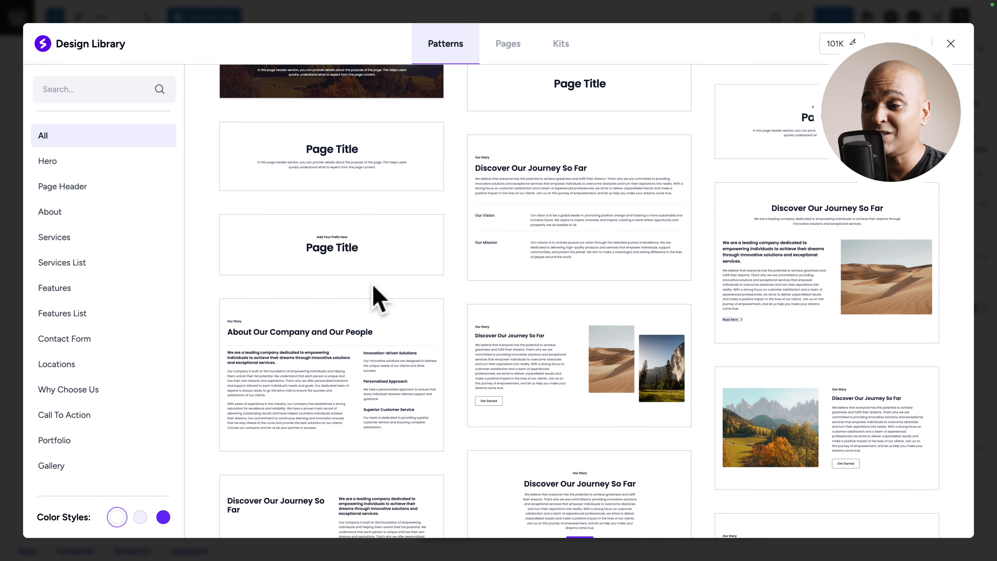
mouse_move(439, 311)
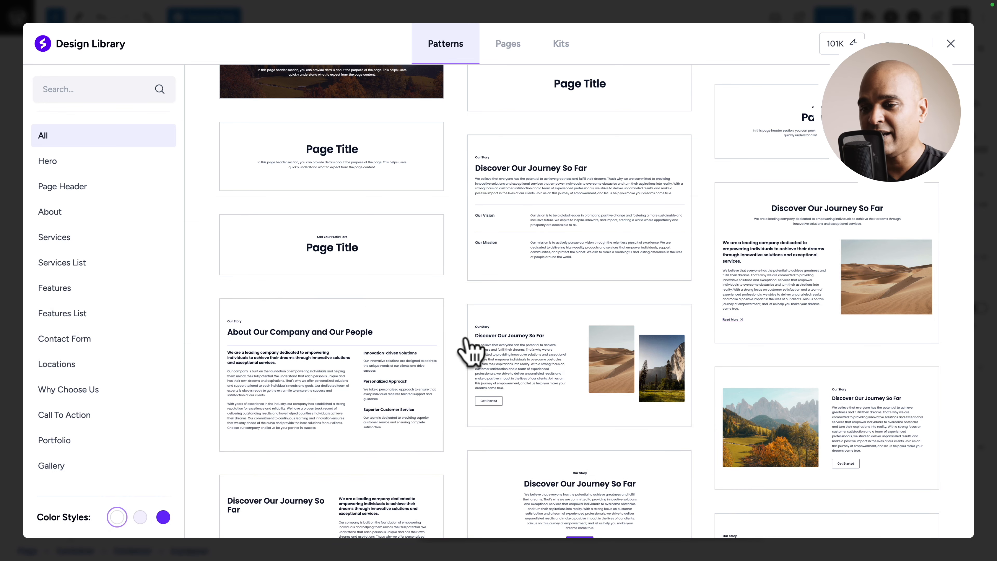
scroll(461, 348, down, 5)
- Find the "Innovative Solutions for Growth" pattern with alternating images and numbered services among the Services patterns
click(59, 241)
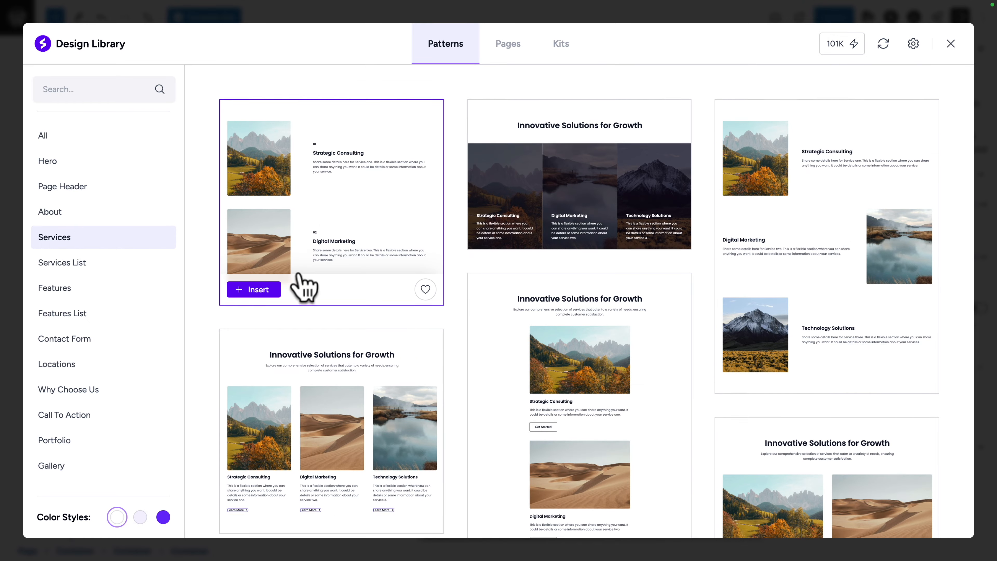
scroll(304, 285, down, 8)
scroll(304, 285, up, 2)
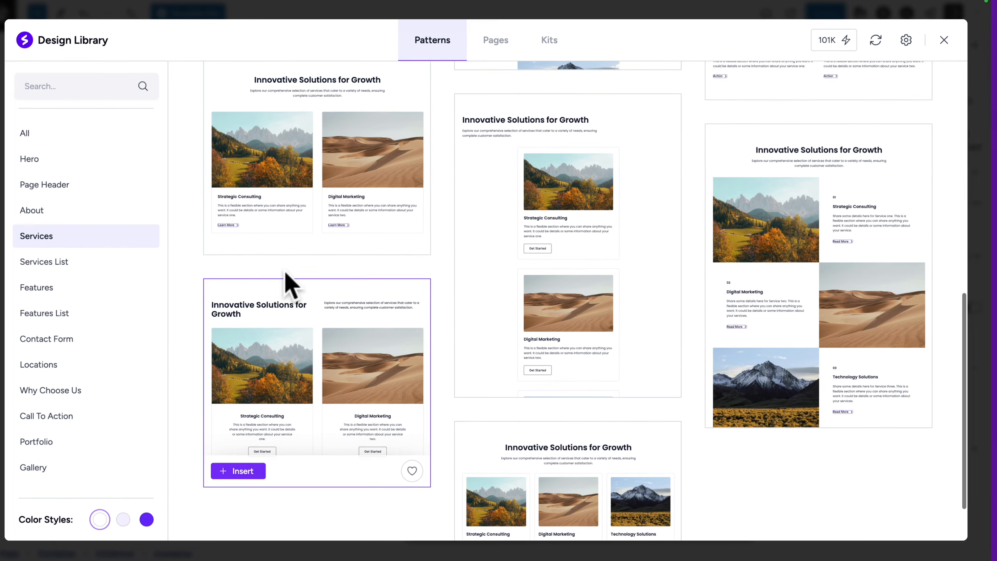
mouse_move(801, 267)
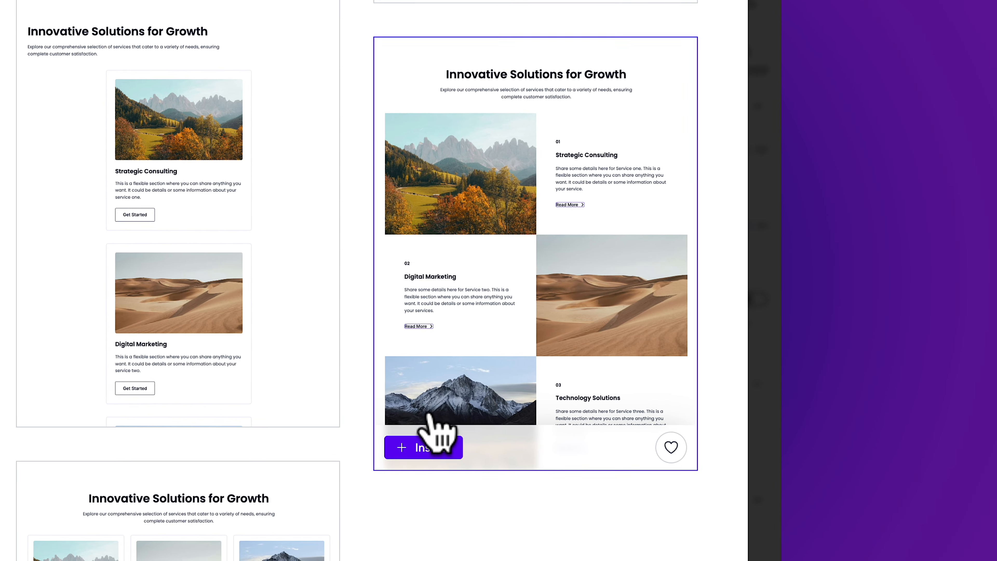
- Insert the "Innovative Solutions for Growth" pattern into the page and review its three numbered service sections
click(413, 448)
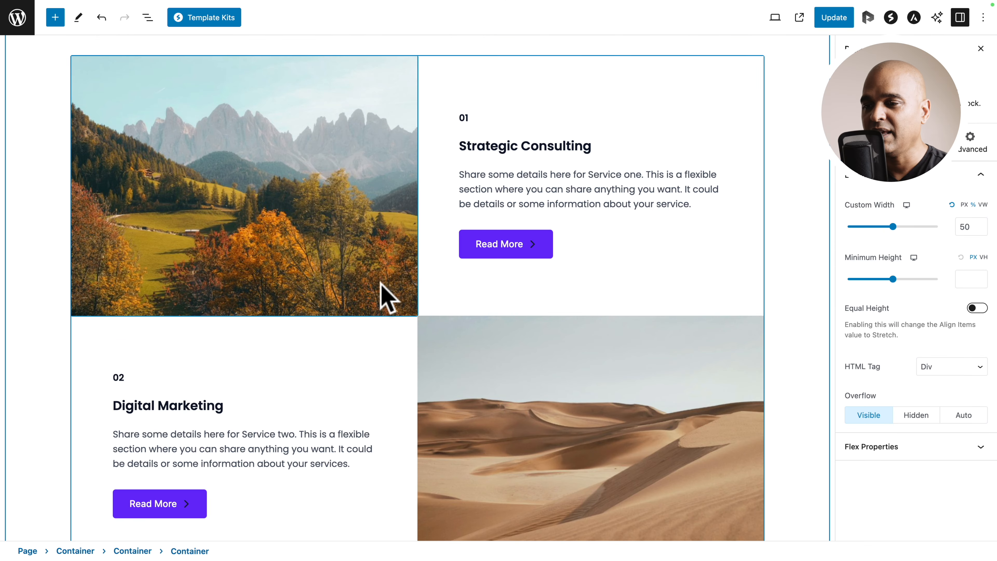
scroll(381, 296, down, 5)
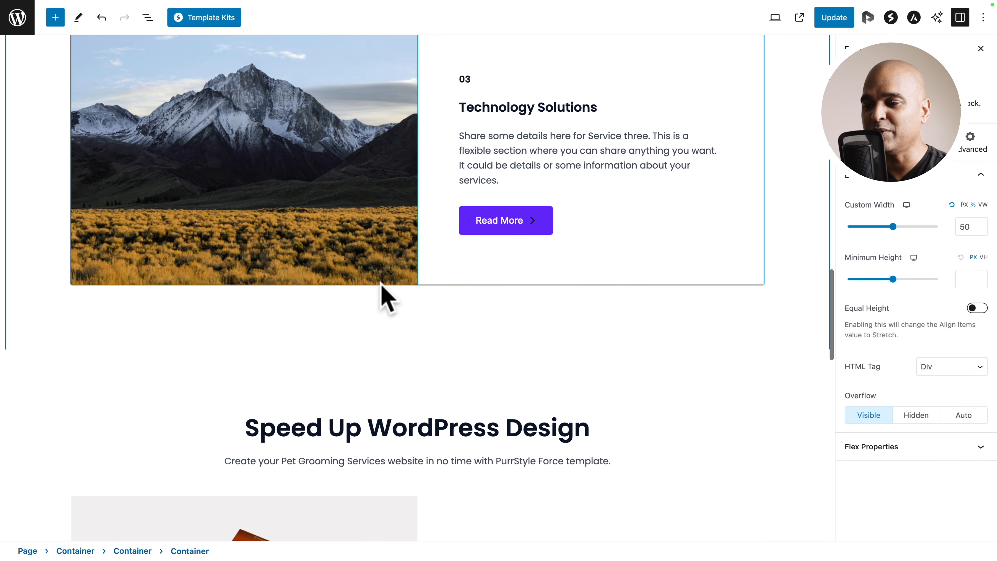
scroll(386, 299, up, 10)
scroll(387, 298, down, 10)
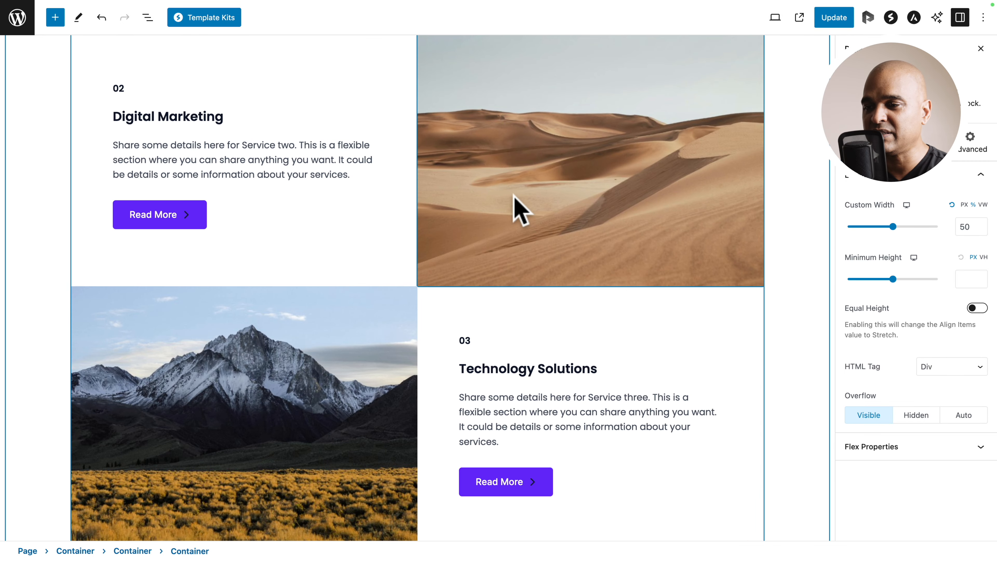
scroll(506, 219, down, 3)
scroll(505, 226, up, 10)
scroll(505, 224, down, 4)
scroll(504, 216, down, 10)
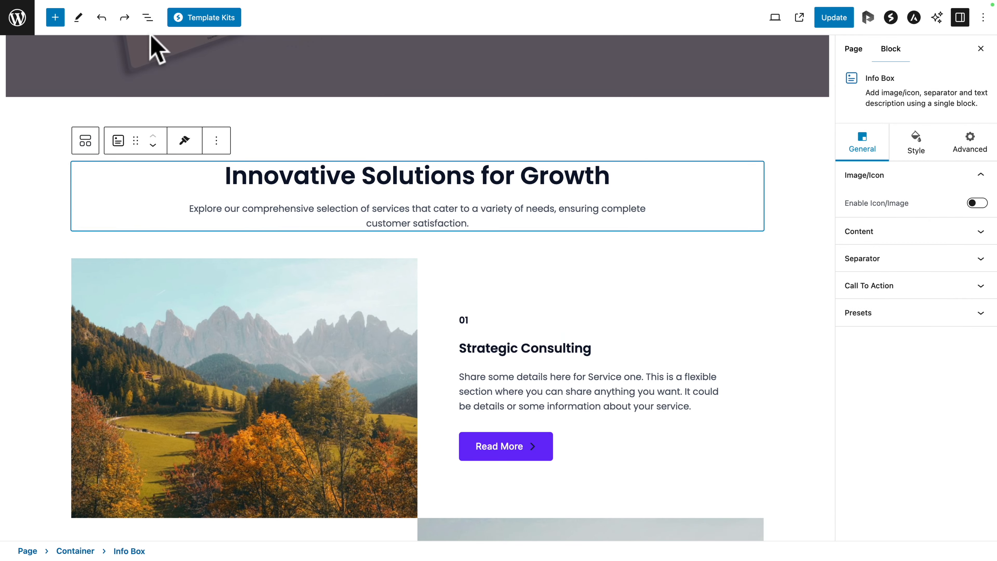
- Delete the container holding the inserted "Innovative Solutions for Growth" pattern from the page structure
click(148, 18)
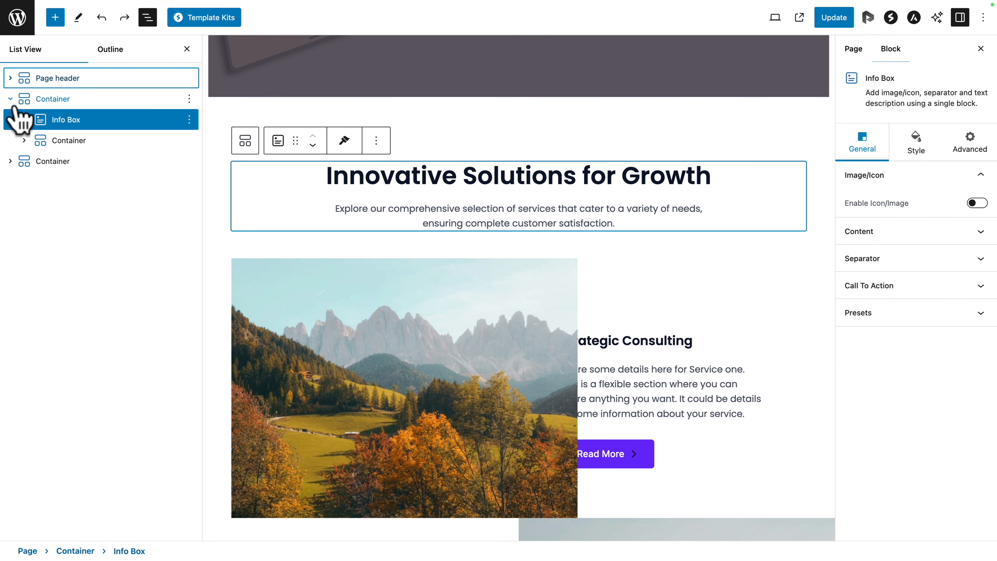
click(189, 99)
click(202, 356)
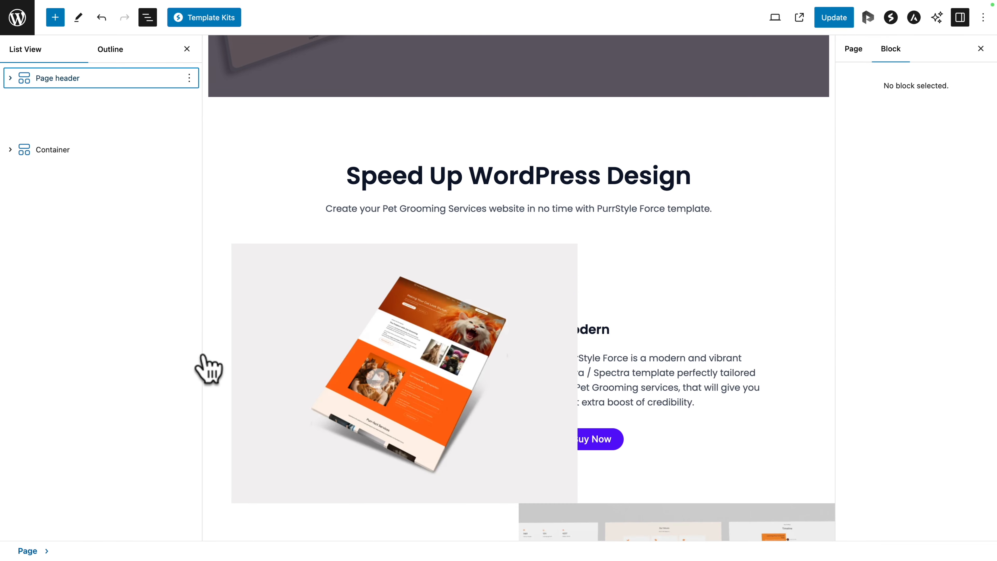
- Update the PurrStyle Force page and review its hero and numbered sections on the live site
click(828, 19)
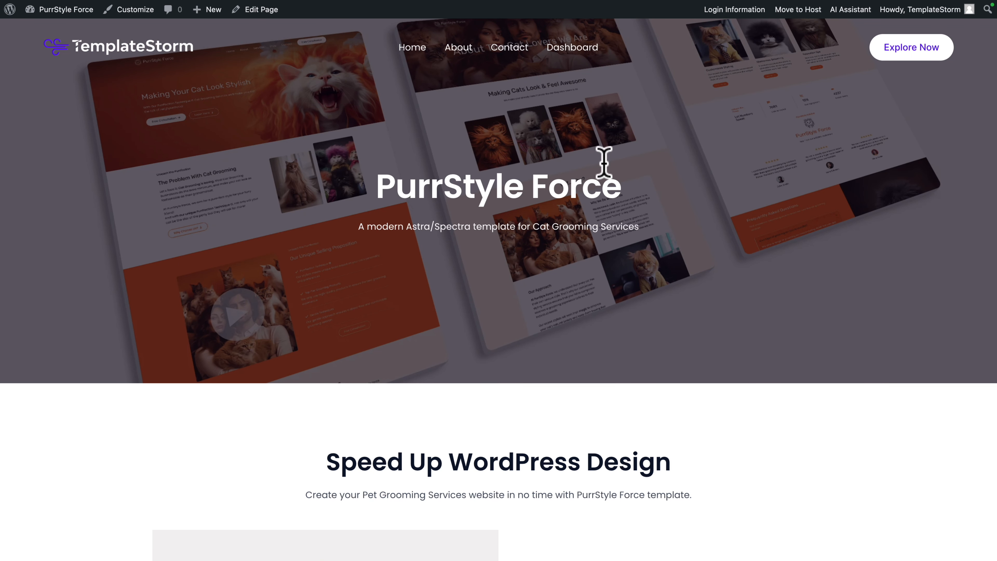
scroll(605, 169, down, 15)
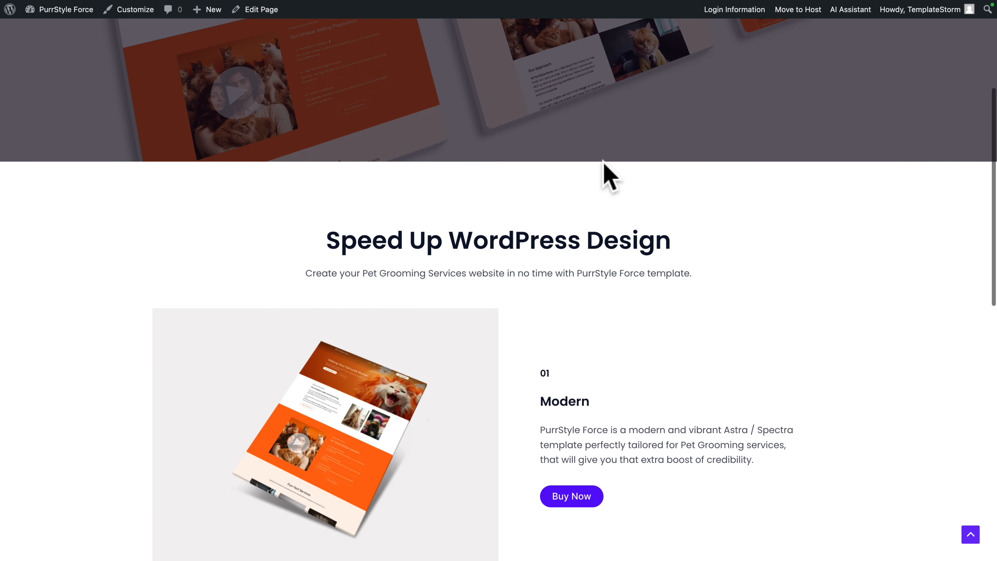
scroll(604, 164, down, 4)
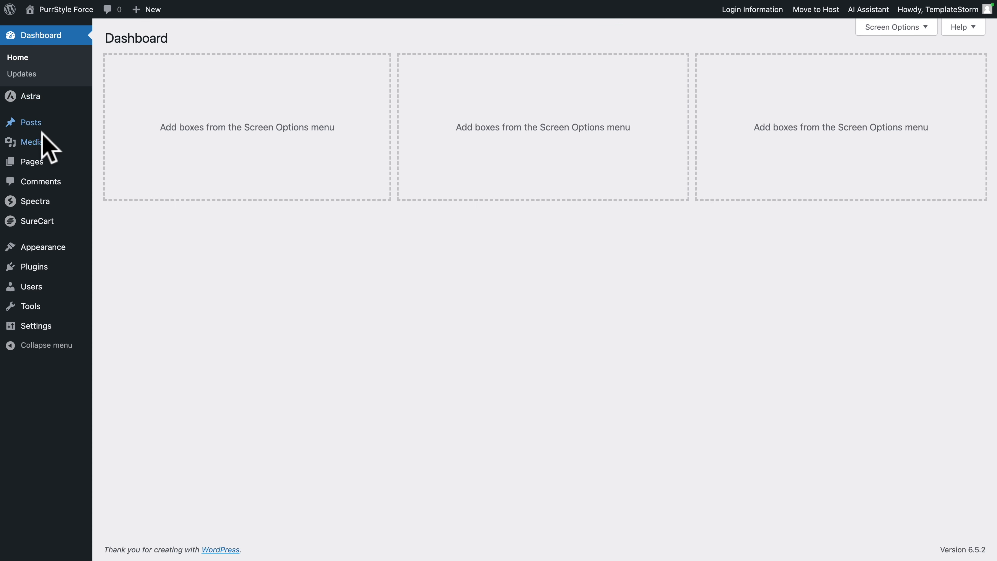
- Open the PurrStyle Force Template product in SureCart and copy its instant checkout link
mouse_move(32, 221)
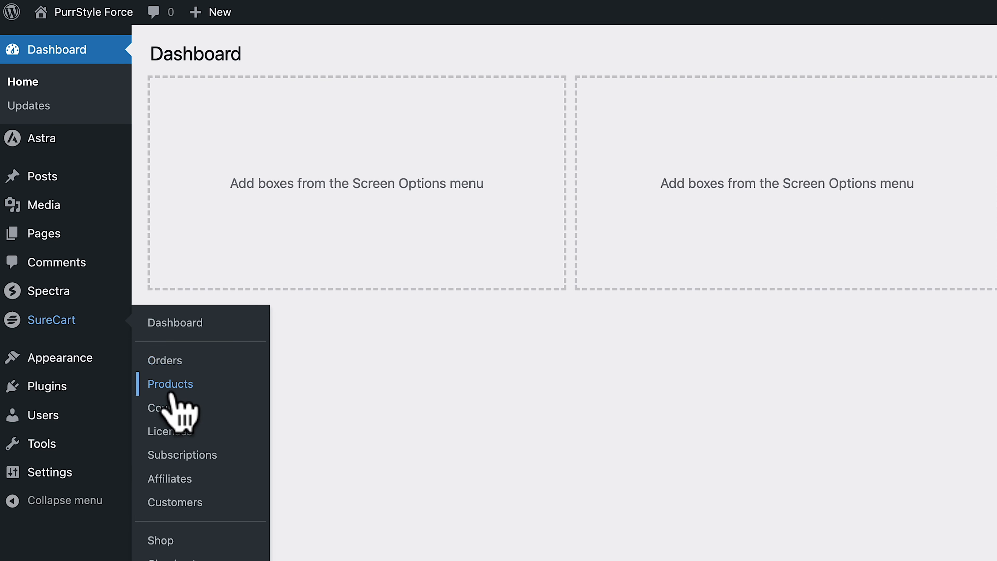
click(171, 393)
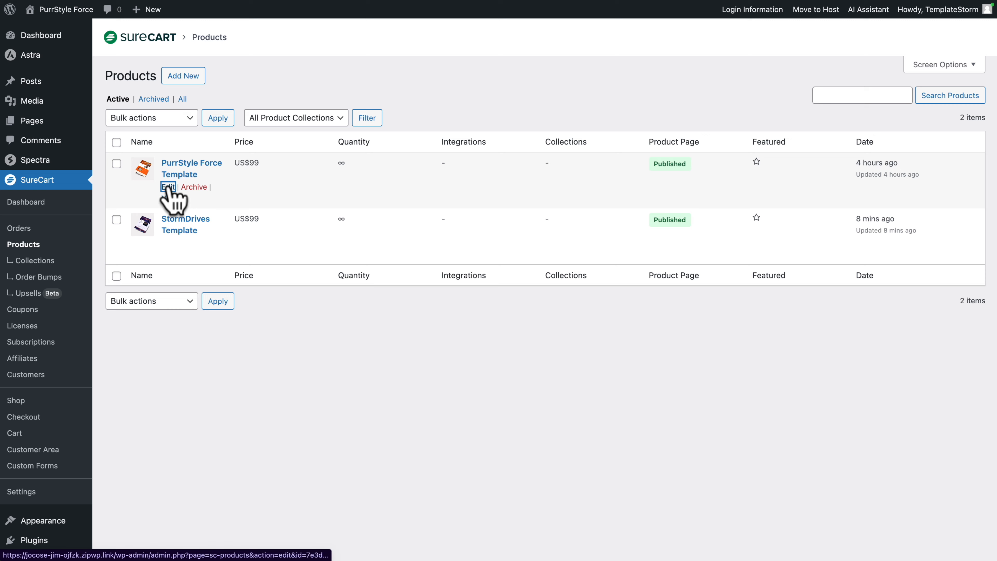
click(168, 186)
click(902, 42)
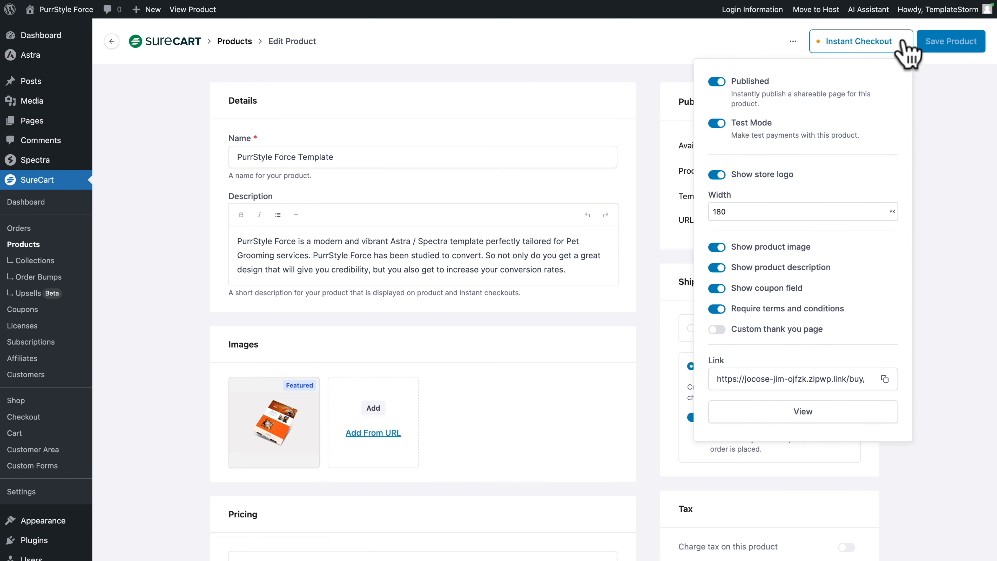
click(885, 379)
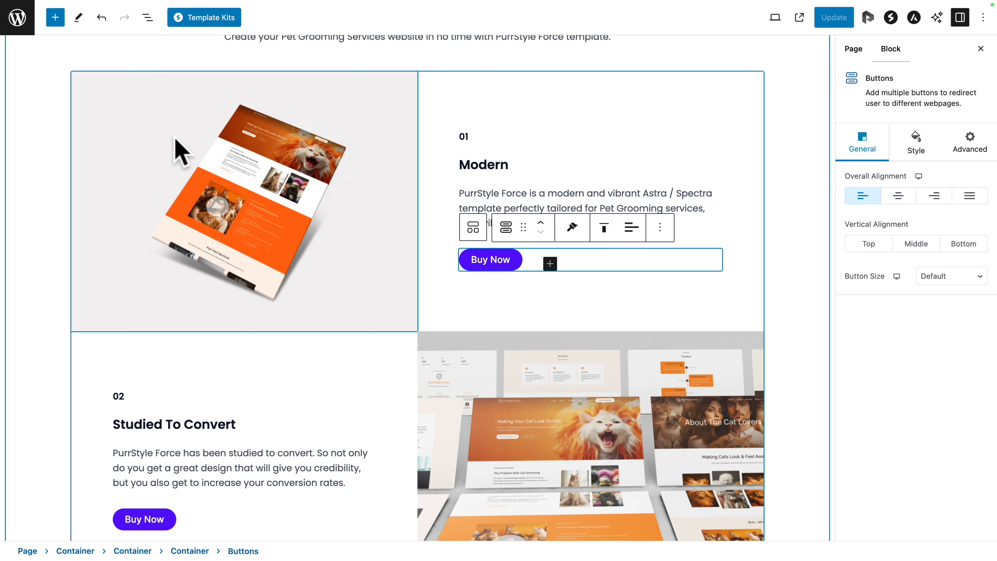
- Locate the Buy Now button of the Modern section in the page editor and open its content and link settings
click(148, 19)
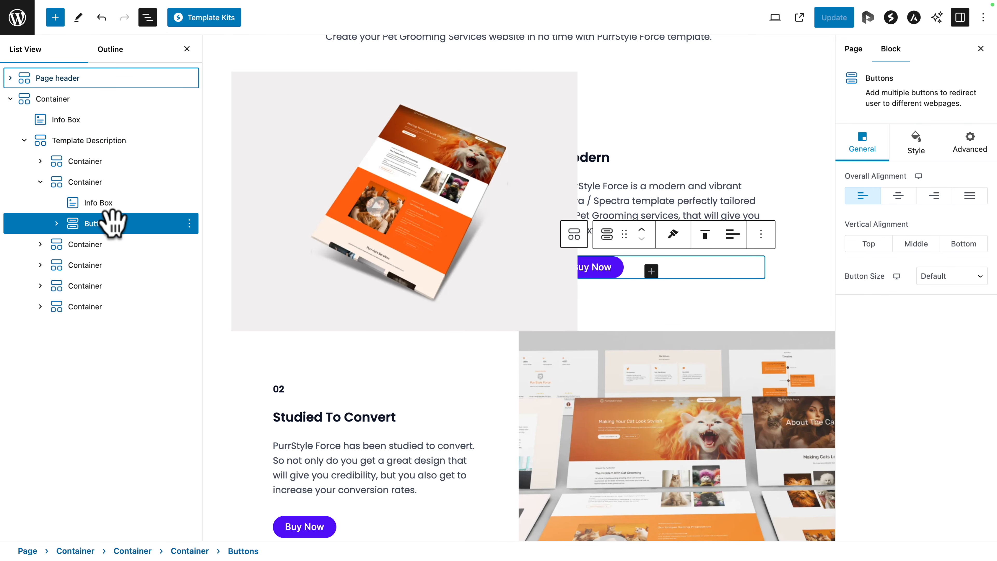
click(53, 223)
click(56, 223)
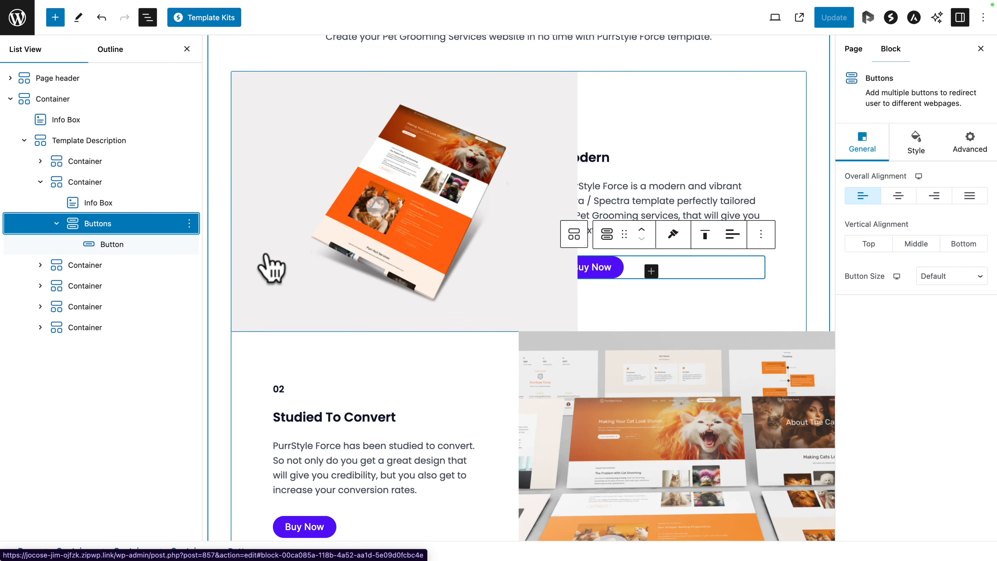
click(185, 49)
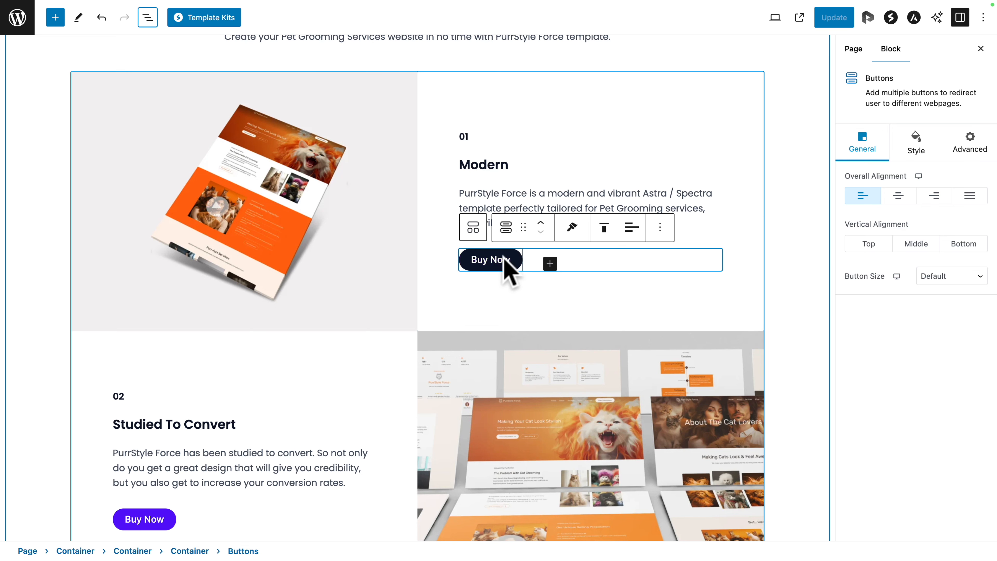
click(492, 261)
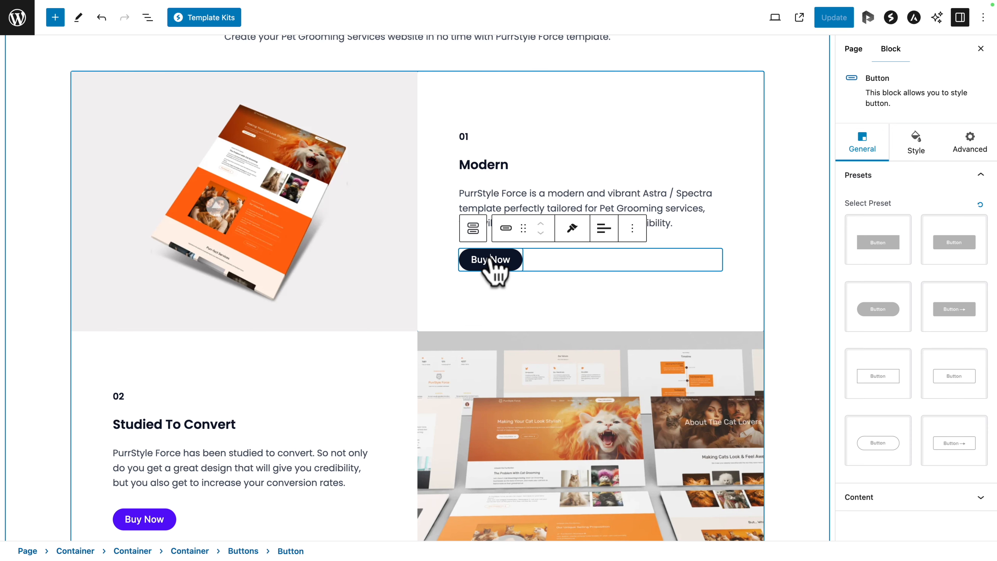
click(861, 176)
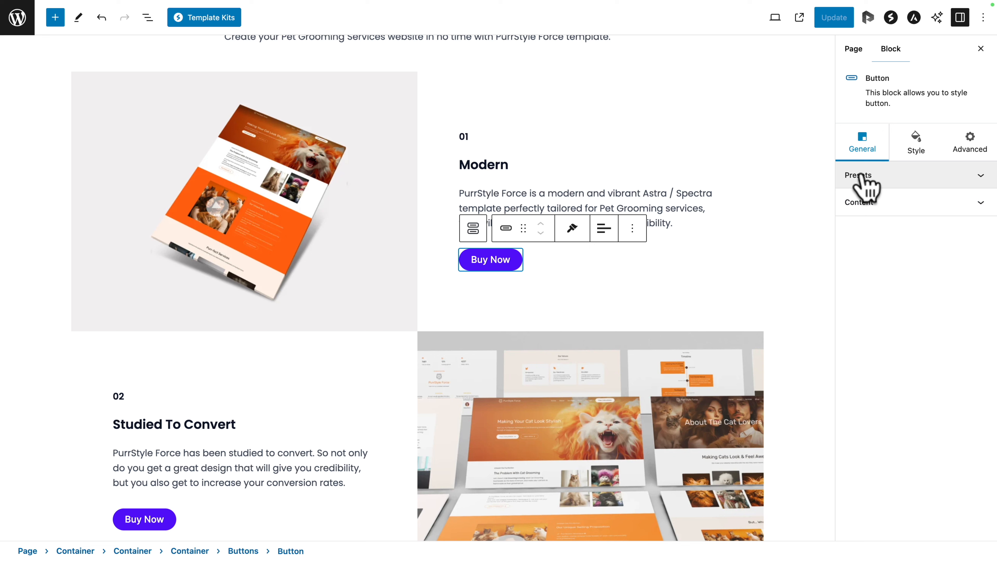
click(862, 204)
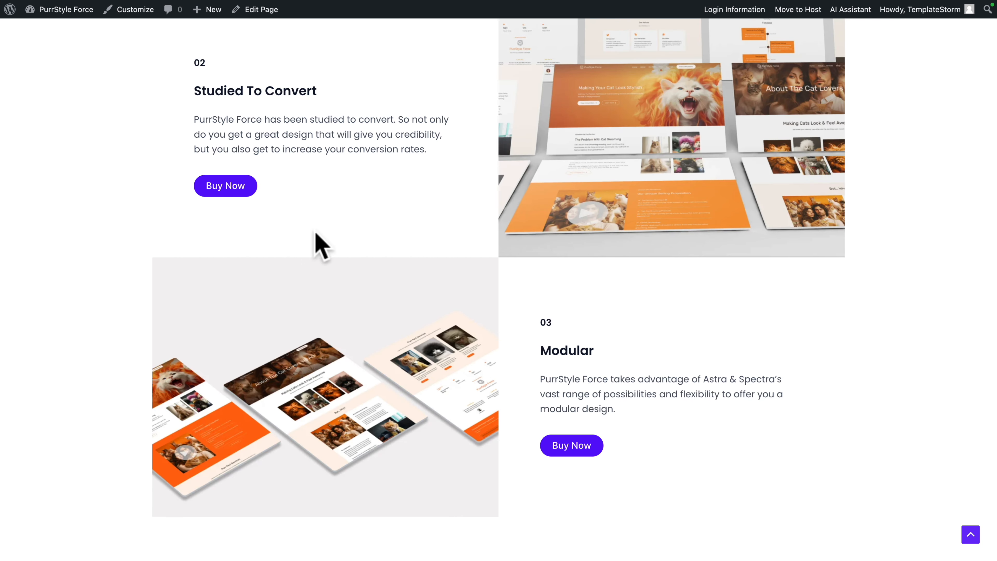
- Test the Buy Now buttons on the live PurrStyle Force page, also reaching it through More Info on the home page
click(238, 189)
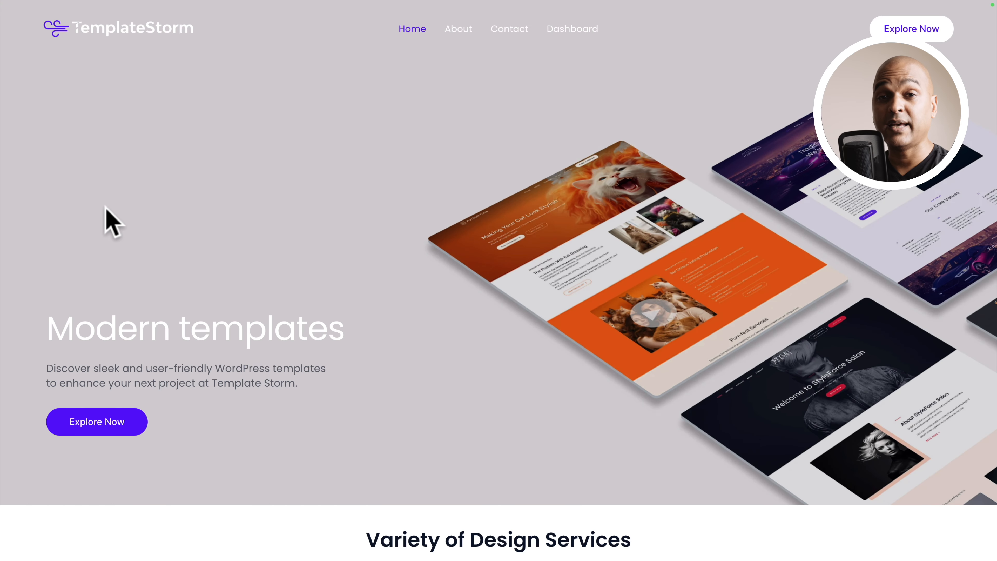
scroll(112, 222, down, 10)
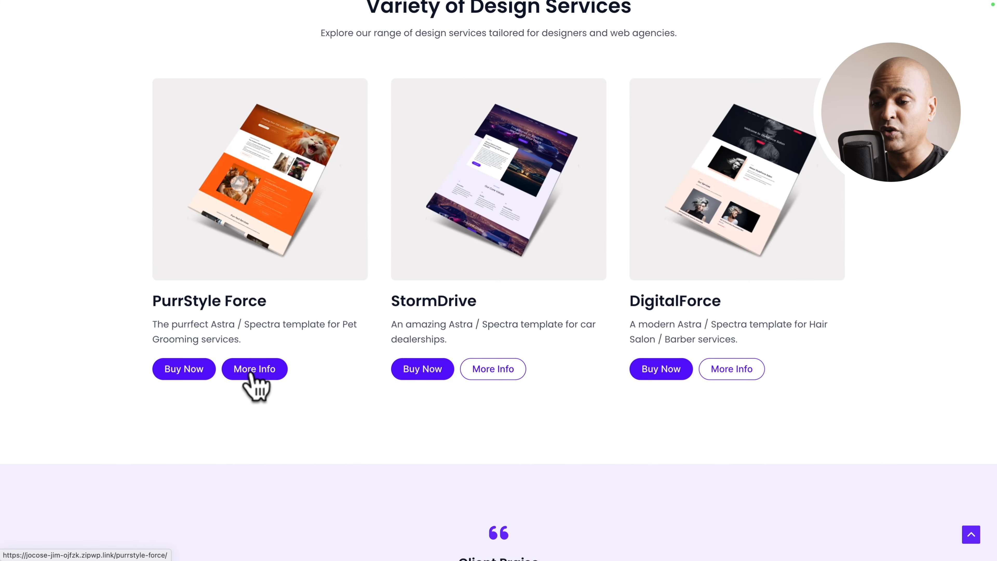
click(252, 371)
scroll(255, 387, down, 12)
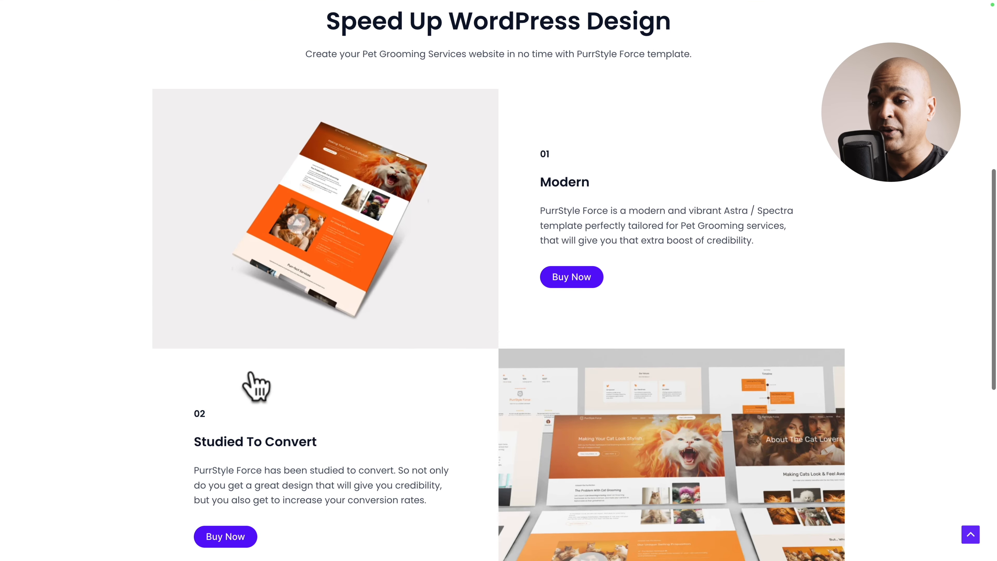
scroll(255, 387, down, 4)
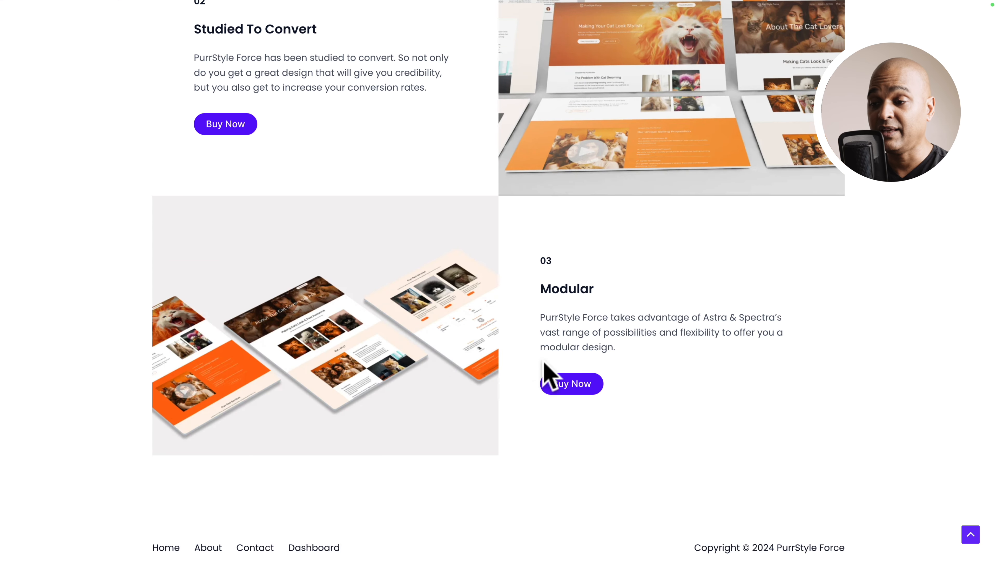
click(565, 388)
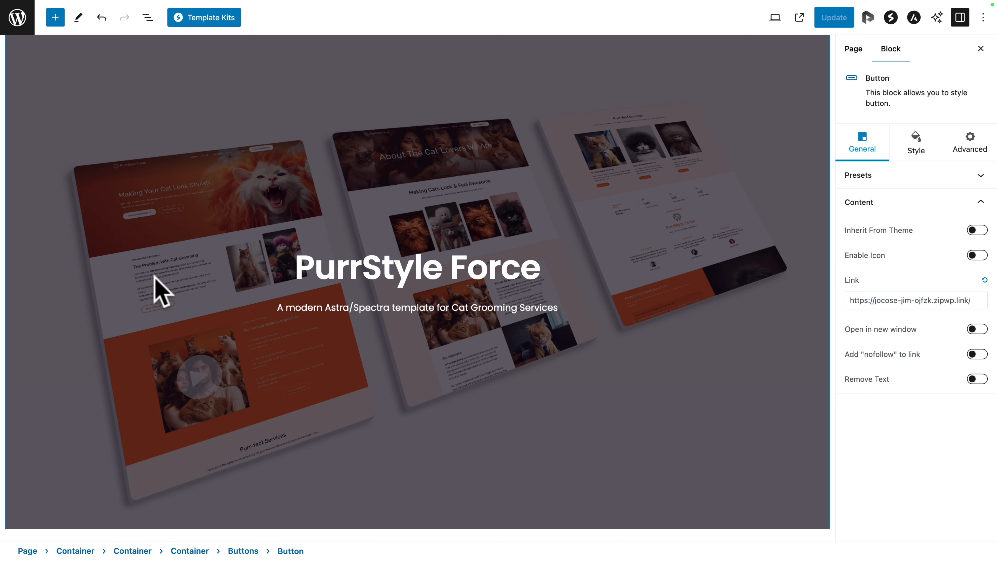
- Add a Spectra Buttons block below the subtitle in the PurrStyle Force hero and replace its button text with "Dem"
click(440, 307)
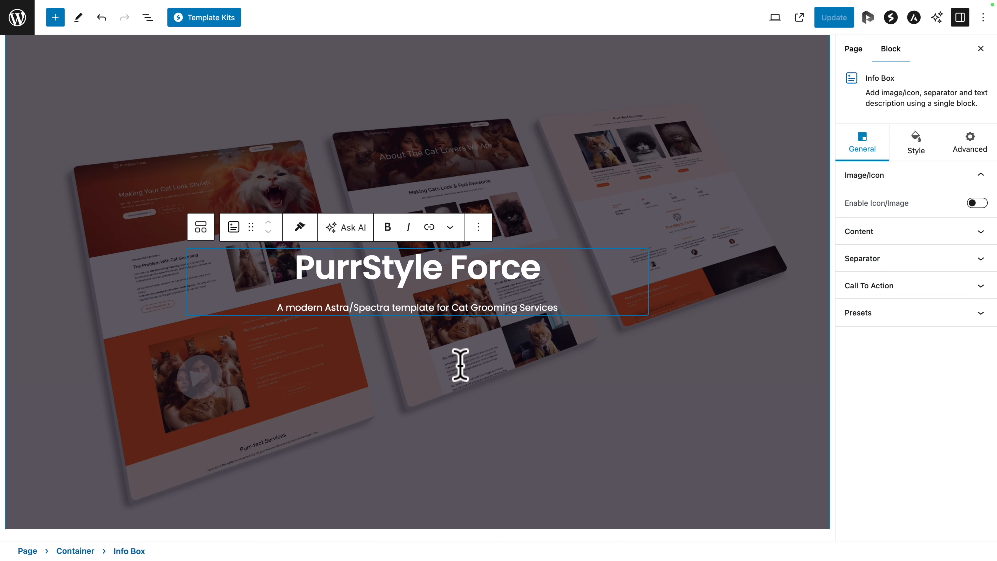
click(55, 18)
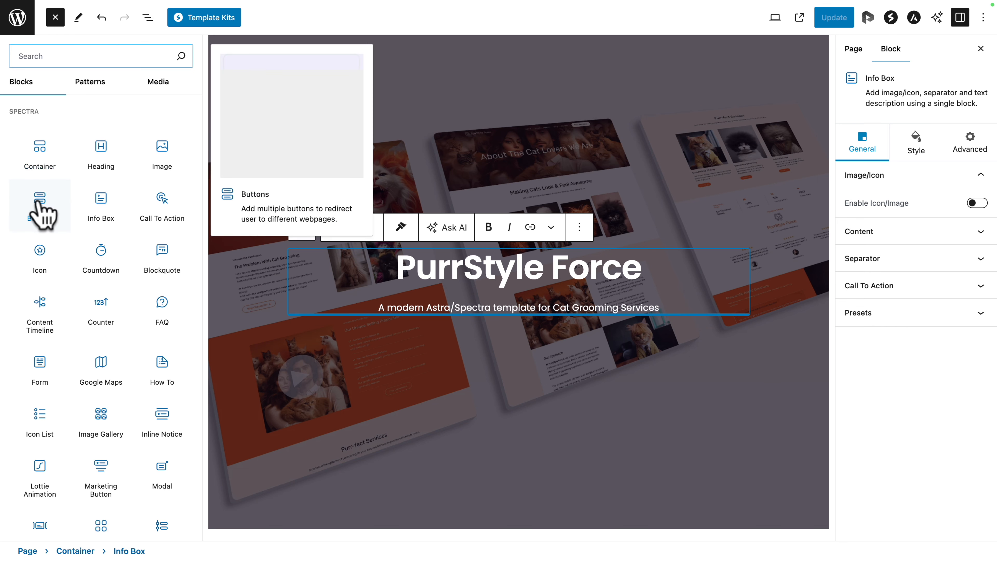
click(39, 200)
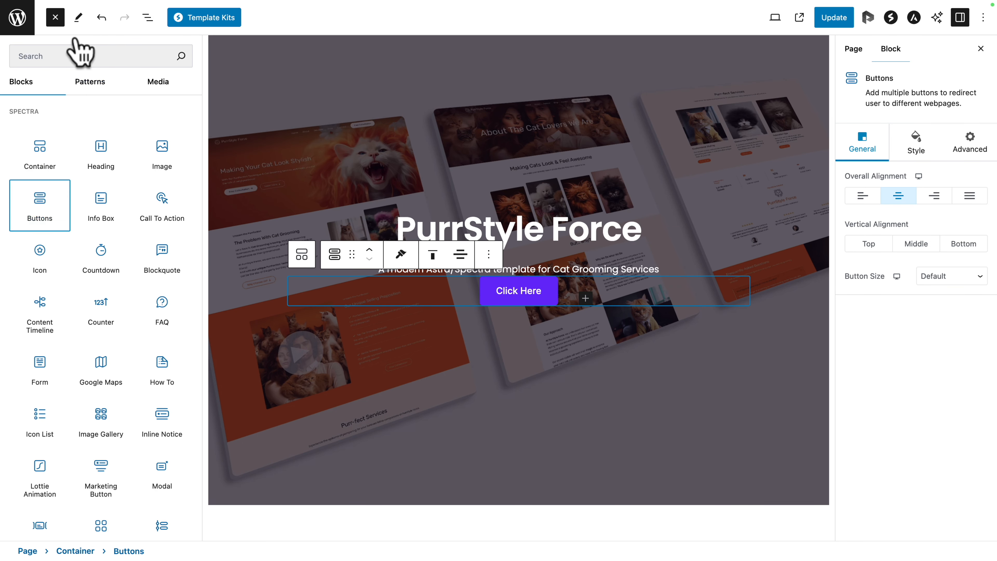
click(55, 17)
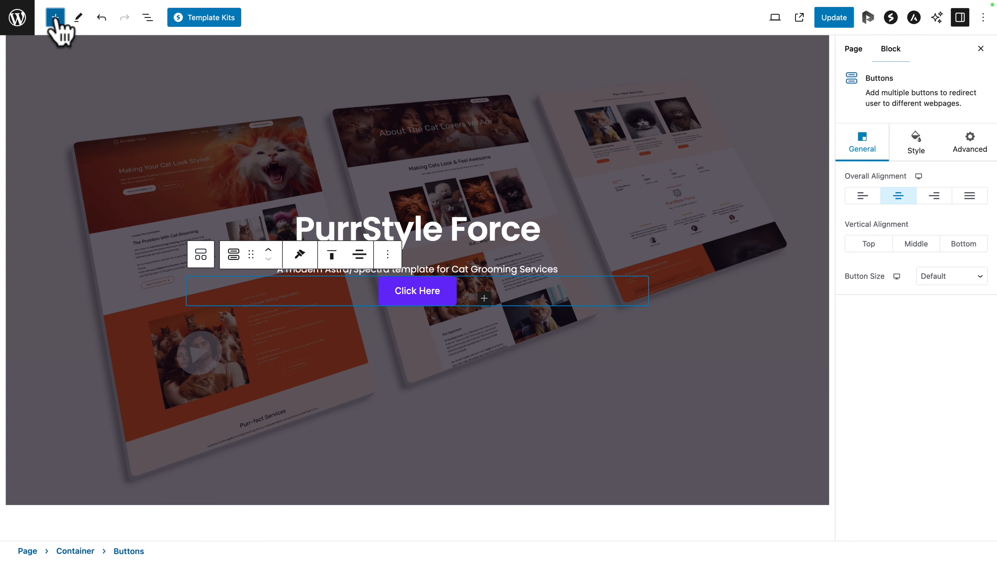
triple_click(407, 298)
text(Dem)
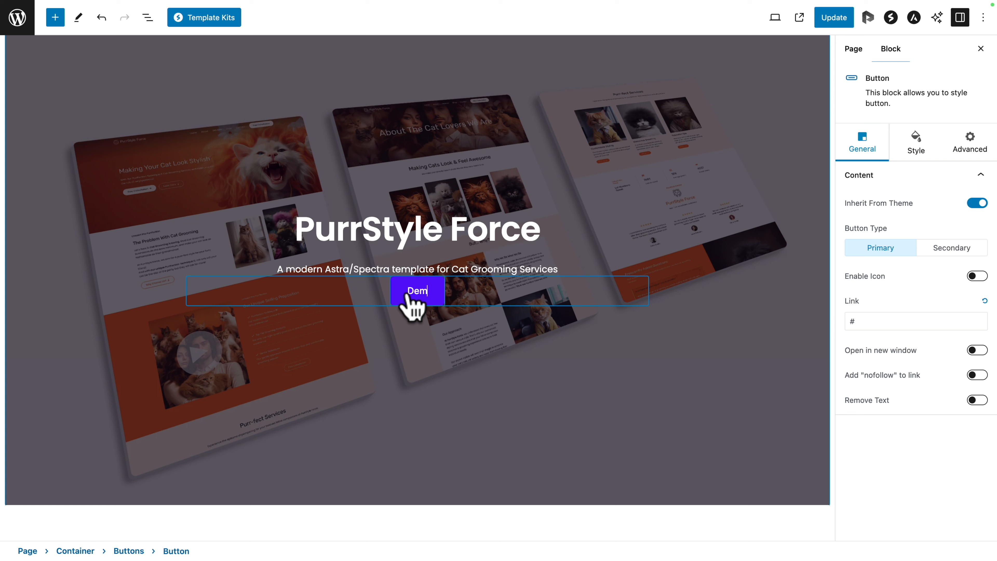